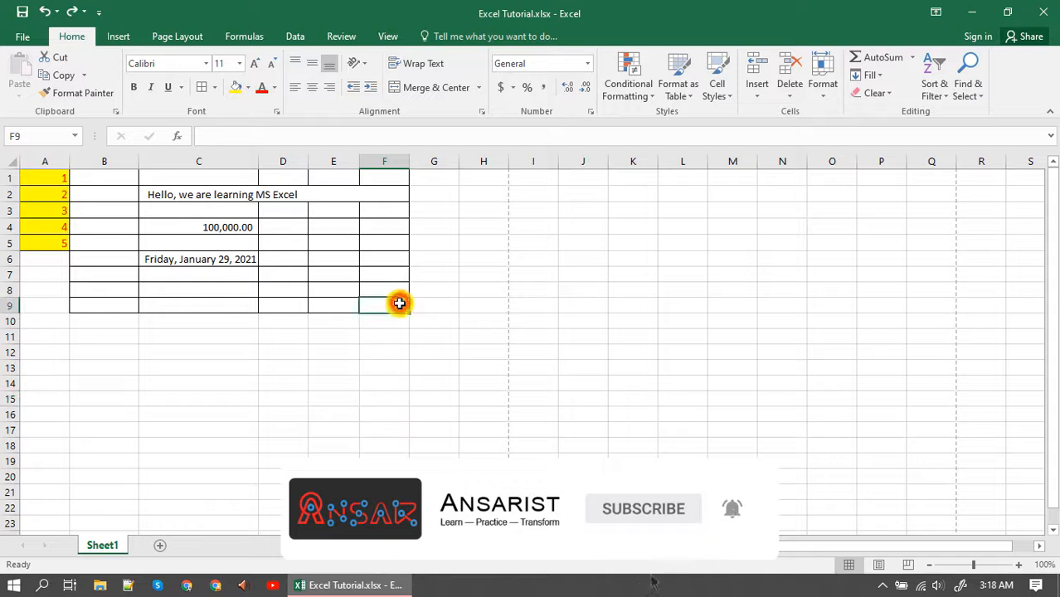
- Clear the text from merged cell C2 and unmerge it back into cells C2:F2
{"action": "left_click", "coordinate": [178, 194]}
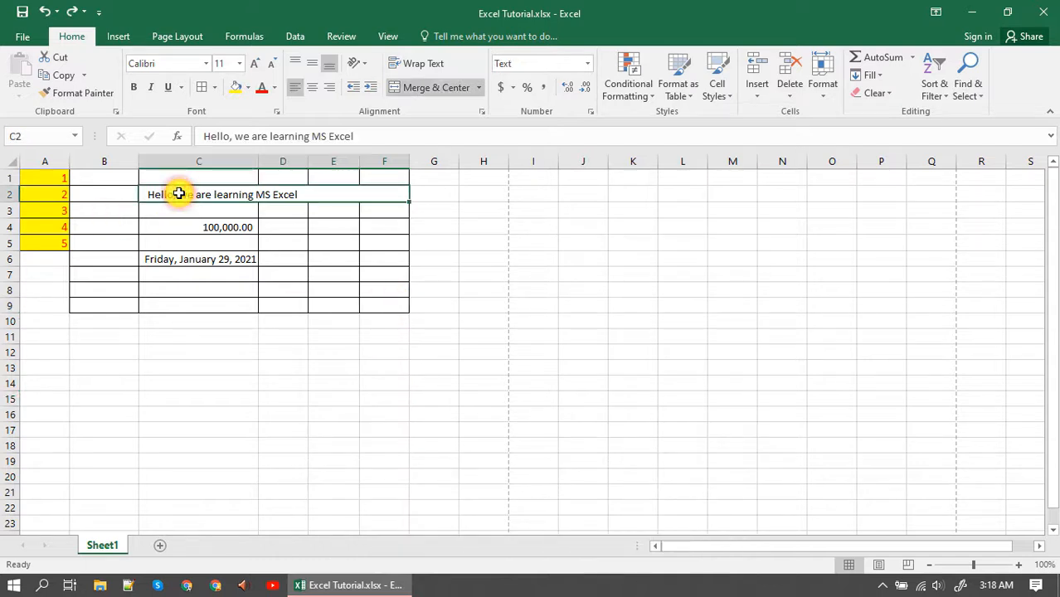
{"action": "key", "text": "Delete"}
{"action": "left_click", "coordinate": [418, 88]}
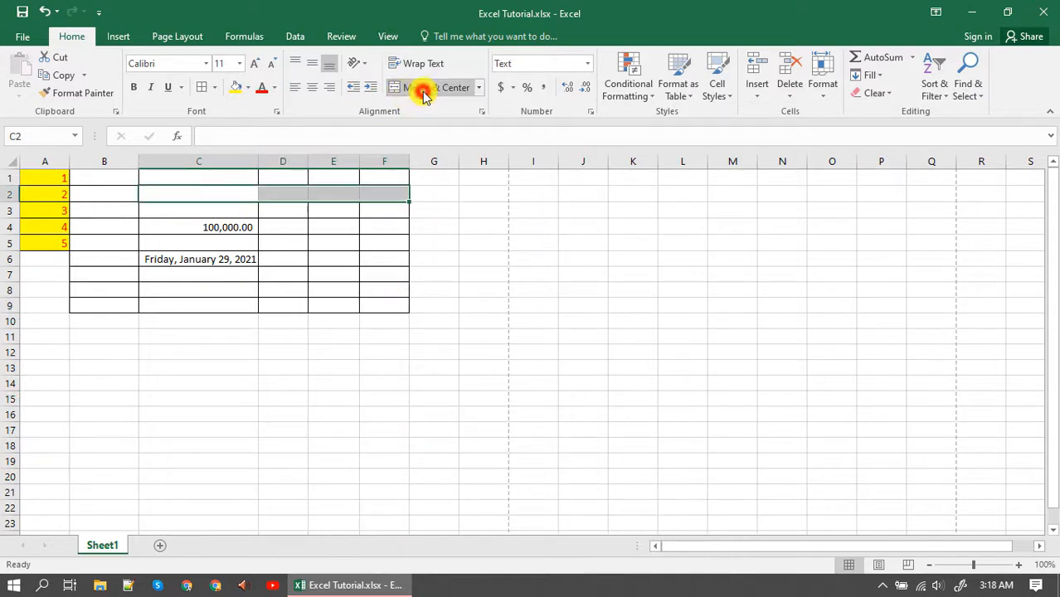
{"action": "left_click", "coordinate": [290, 214]}
- Copy the bordered formatting of cell E5 onto cells C2:F2 with Format Painter
{"action": "left_click", "coordinate": [341, 240]}
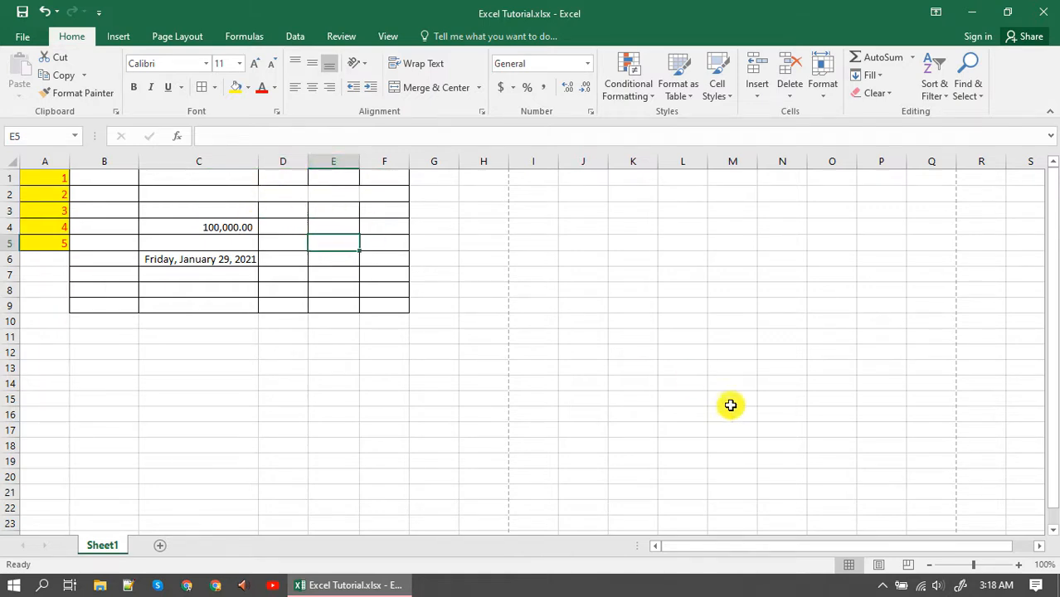
{"action": "left_click", "coordinate": [1020, 566]}
{"action": "left_click", "coordinate": [1020, 566]}
{"action": "left_click", "coordinate": [1020, 566]}
{"action": "left_click", "coordinate": [1020, 565]}
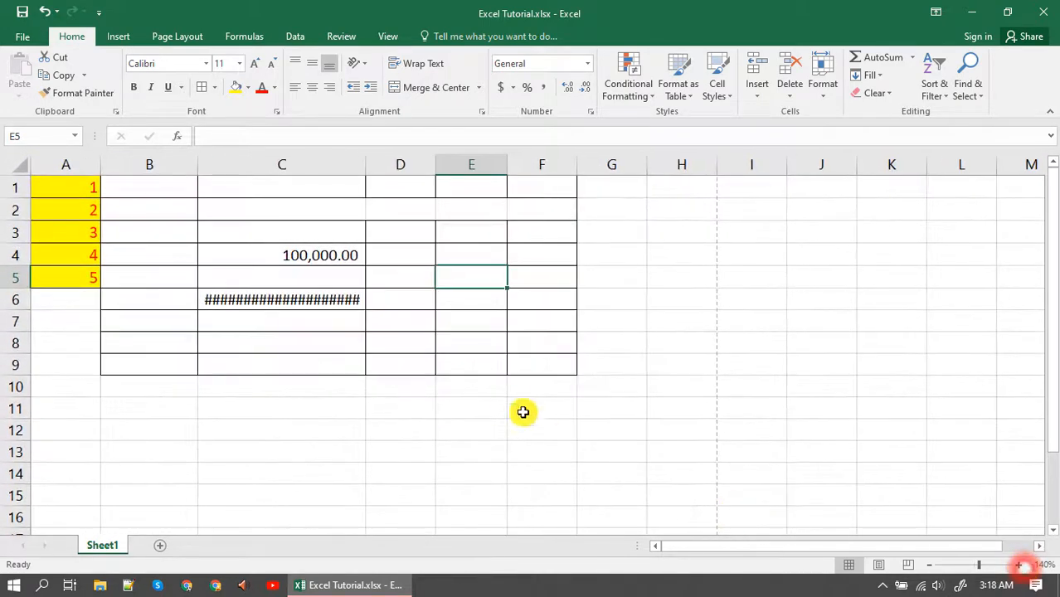
{"action": "left_click", "coordinate": [83, 93]}
{"action": "left_click_drag", "start_coordinate": [284, 208], "coordinate": [522, 216]}
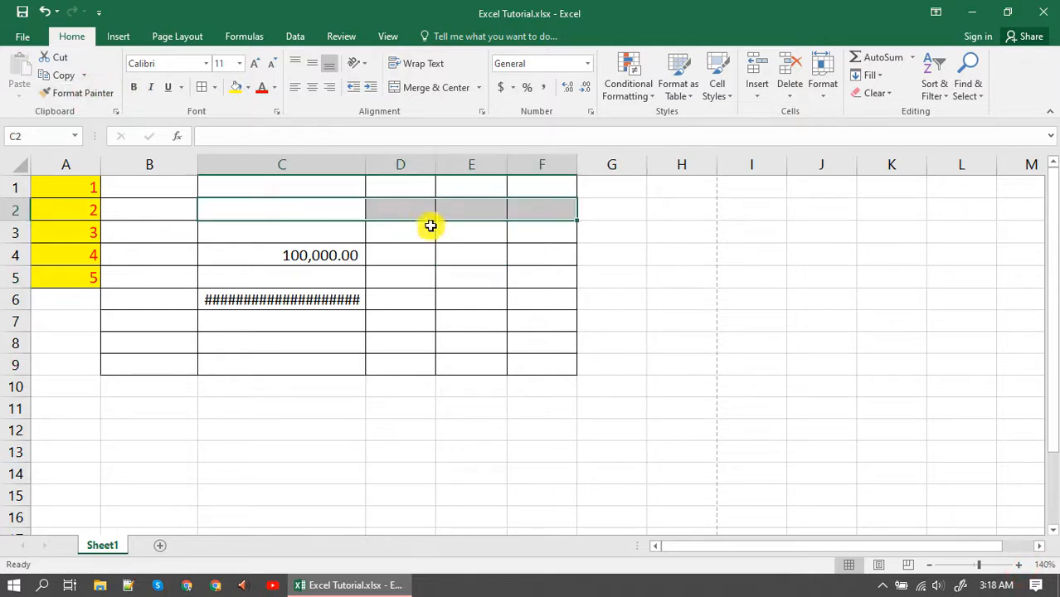
- Clear the contents of cells C4:C6, removing the amount and the date
{"action": "left_click", "coordinate": [373, 242]}
{"action": "left_click", "coordinate": [318, 258]}
{"action": "left_click_drag", "start_coordinate": [318, 296], "coordinate": [318, 304]}
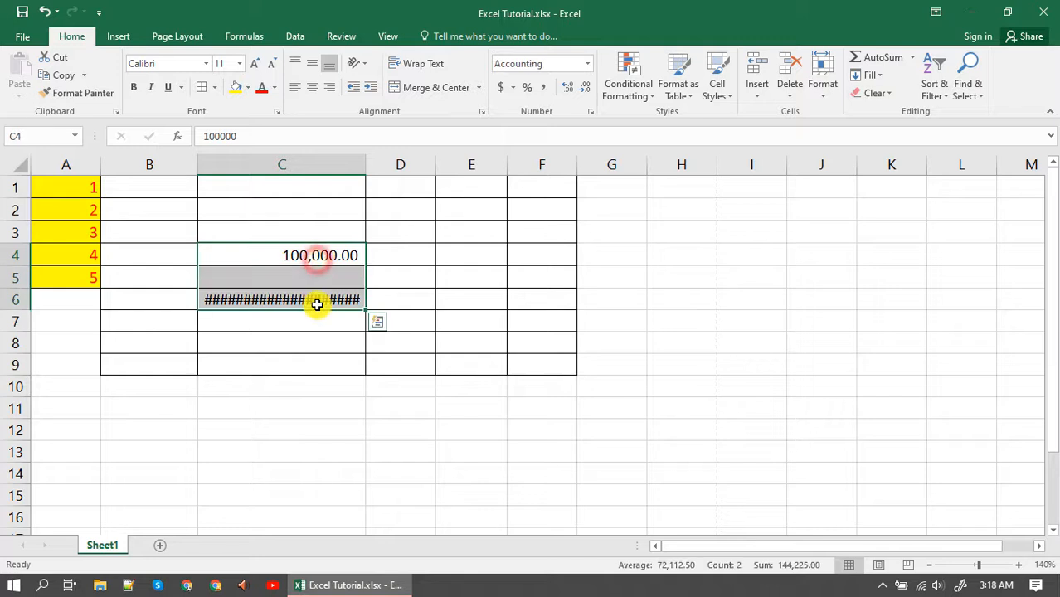
{"action": "right_click", "coordinate": [317, 304]}
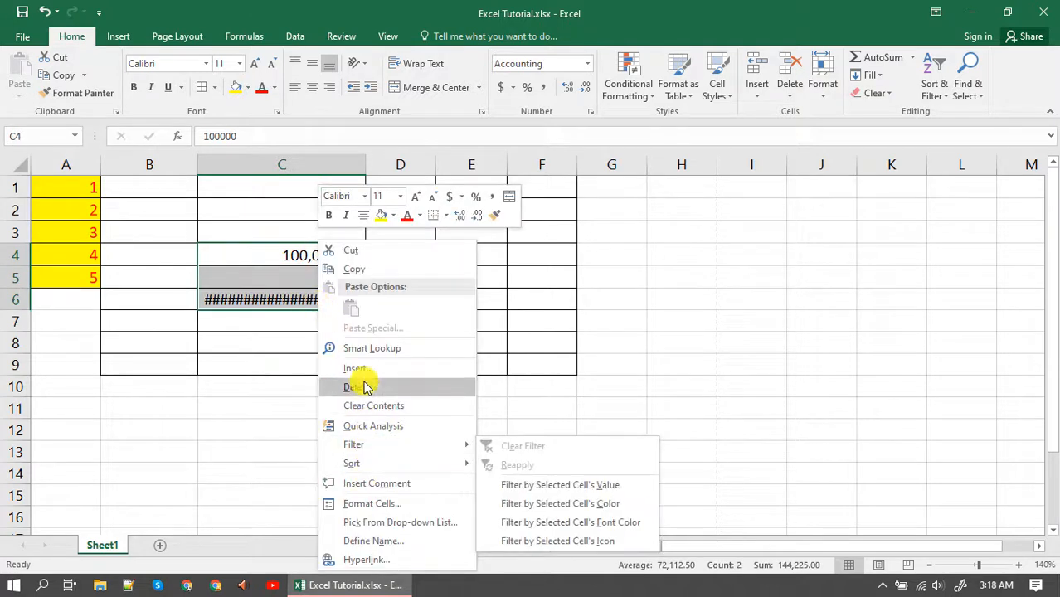
{"action": "left_click", "coordinate": [370, 406]}
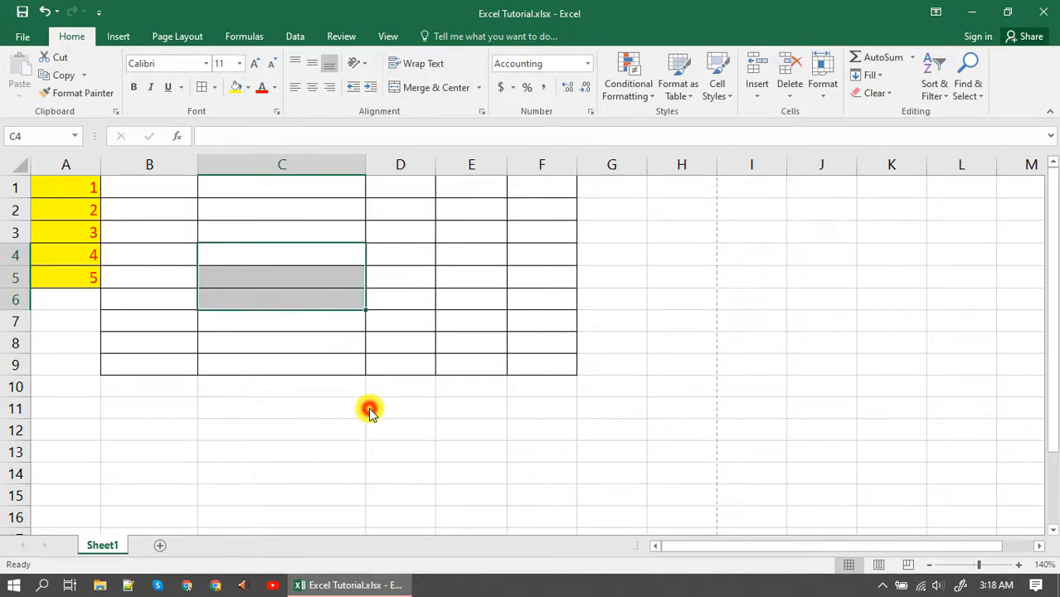
- Delete column A with the yellow numbered cells and narrow the wide column B
{"action": "left_click", "coordinate": [68, 166]}
{"action": "right_click", "coordinate": [68, 166]}
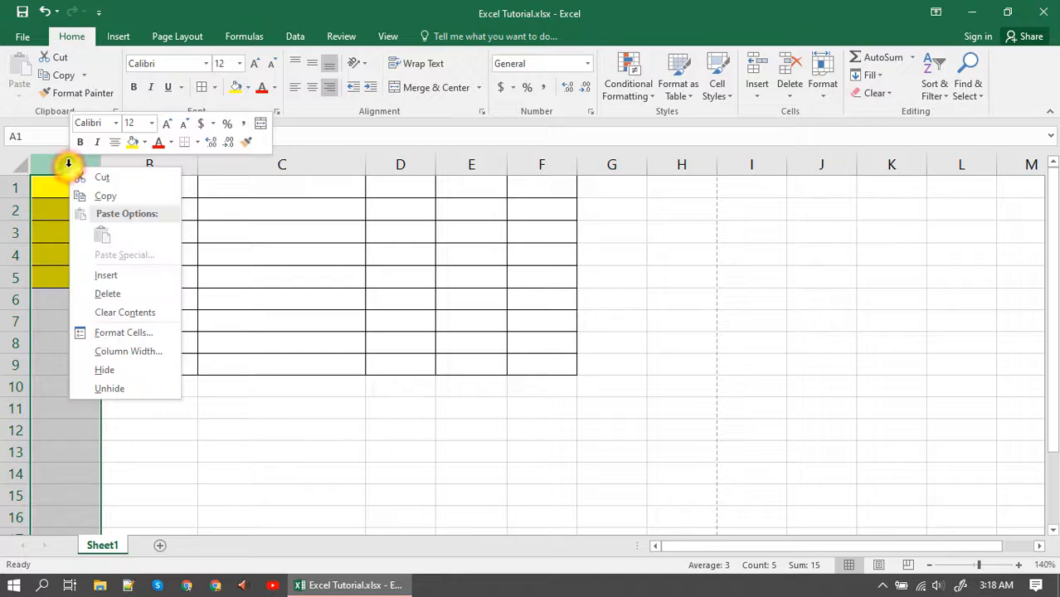
{"action": "left_click", "coordinate": [121, 296]}
{"action": "left_click", "coordinate": [272, 281]}
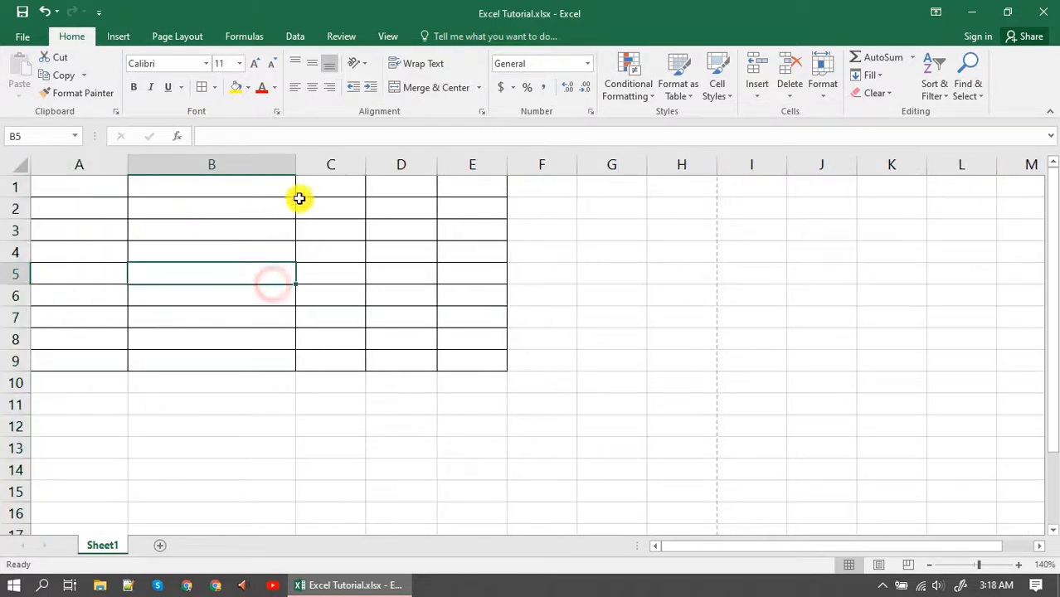
{"action": "left_click_drag", "start_coordinate": [296, 165], "coordinate": [245, 169]}
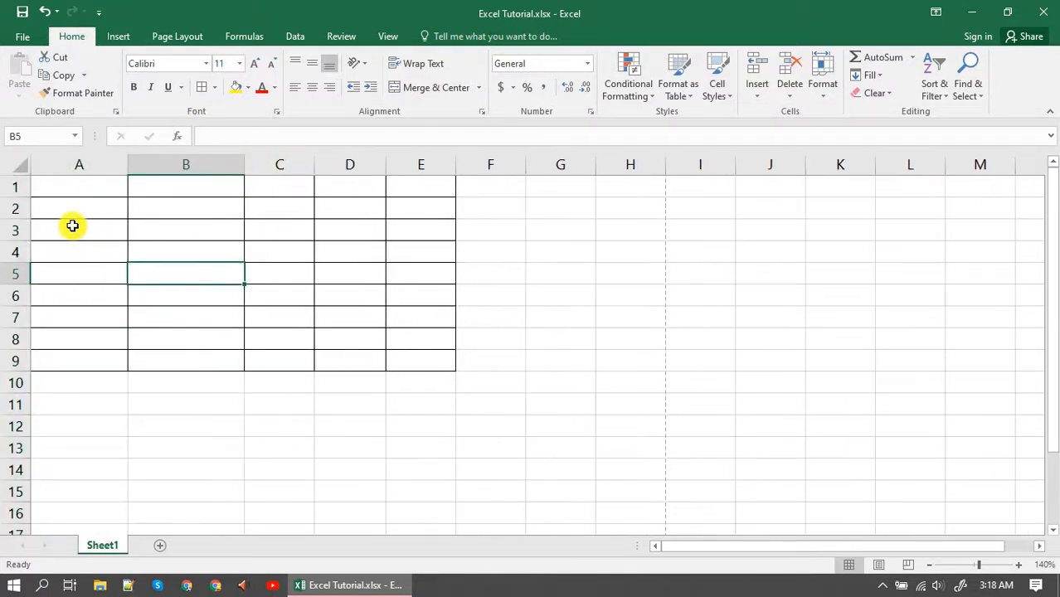
- Enter the column headings "Day" in A1 and "To Do" in B1
{"action": "left_click", "coordinate": [78, 190]}
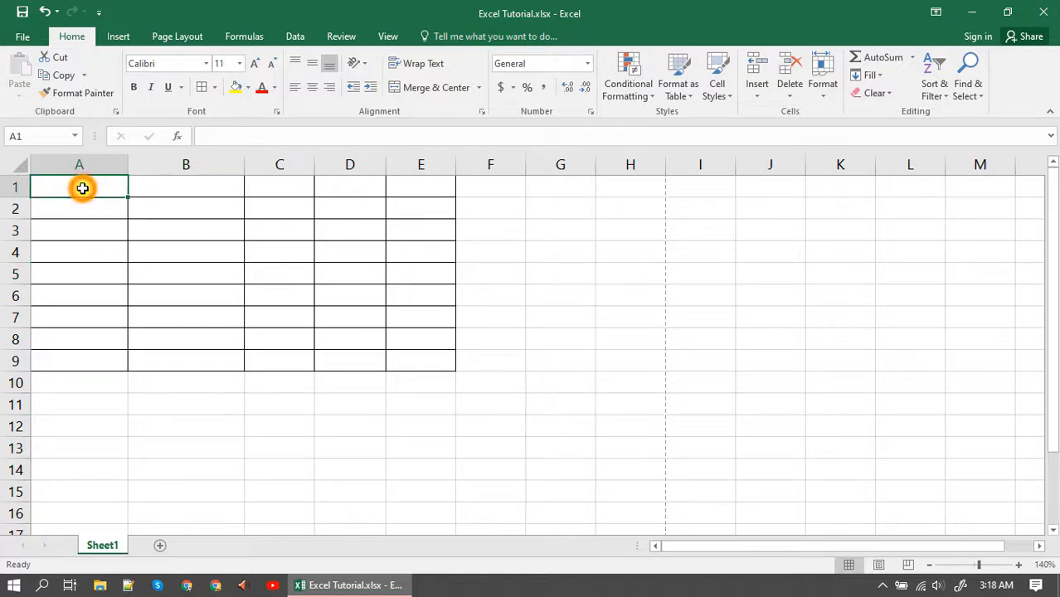
{"action": "type", "text": "Day"}
{"action": "key", "text": "Tab"}
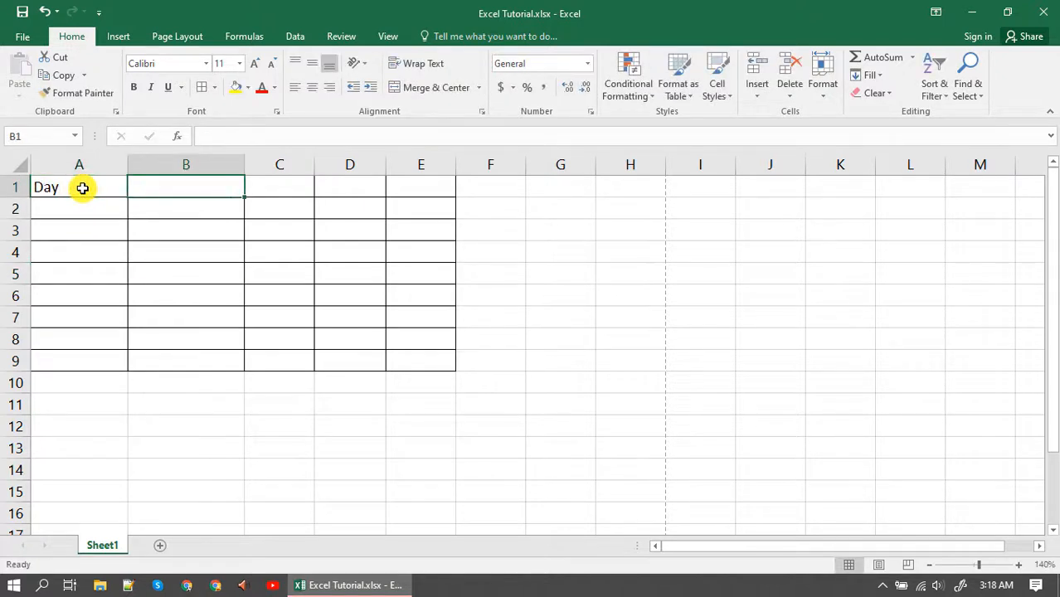
{"action": "type", "text": "To"}
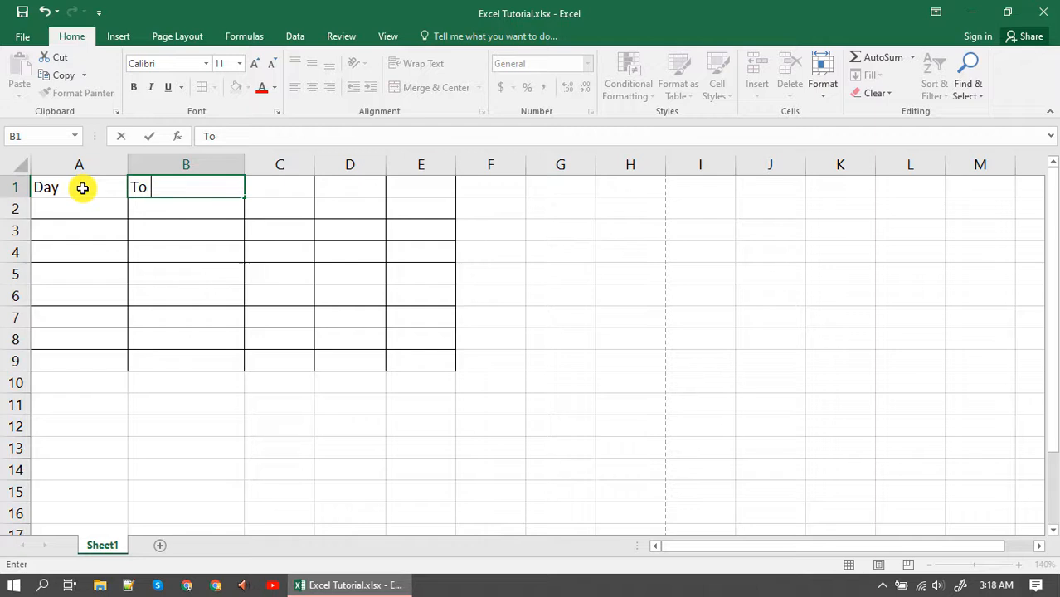
{"action": "type", "text": " Do"}
{"action": "key", "text": "Return"}
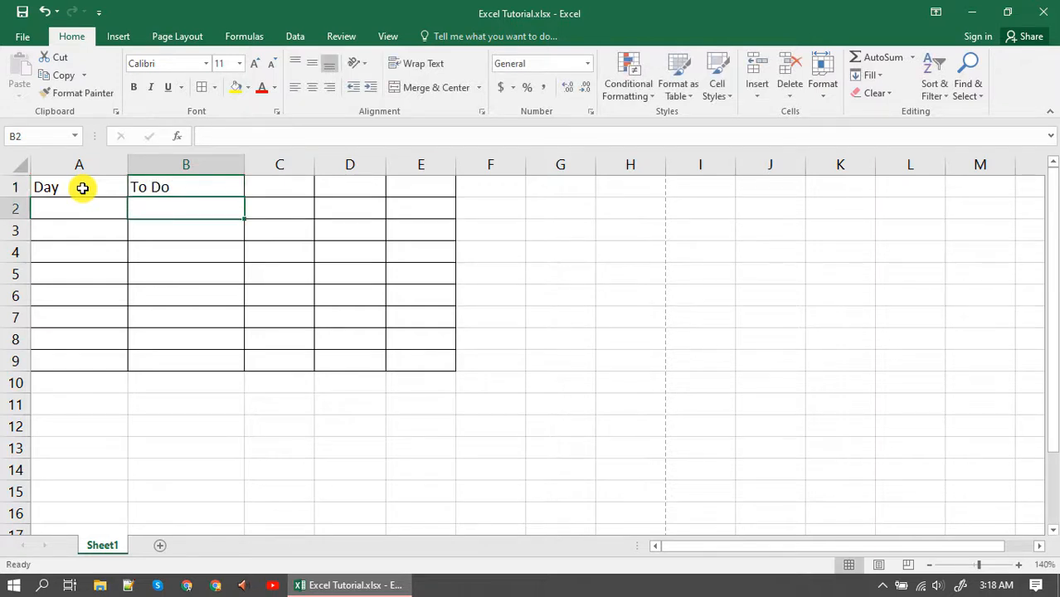
- Delete the empty bordered columns C through E so only the two headed columns keep borders
{"action": "left_click_drag", "start_coordinate": [260, 164], "coordinate": [402, 166]}
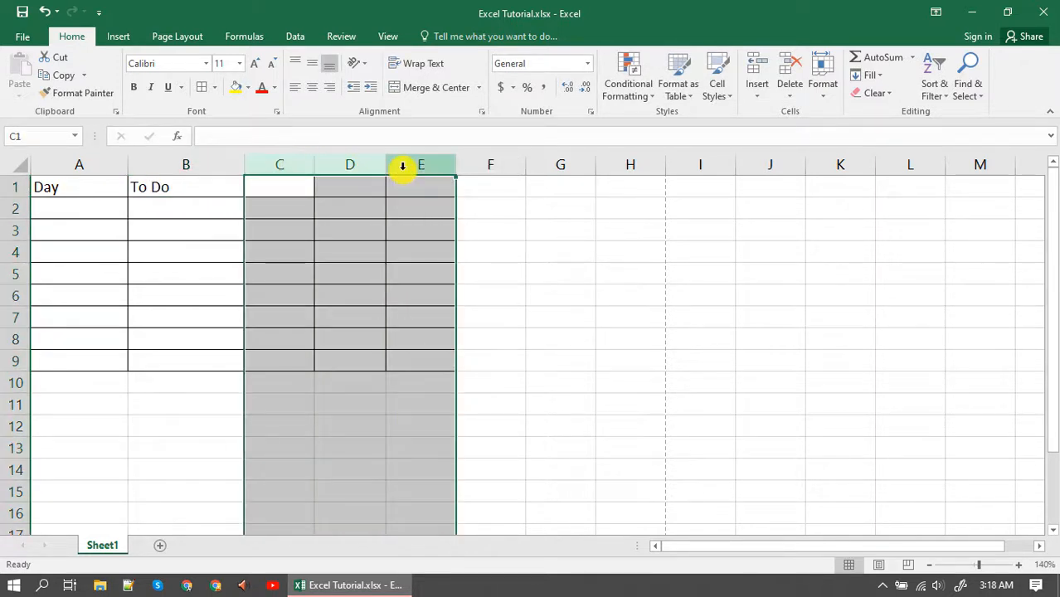
{"action": "right_click", "coordinate": [402, 165]}
{"action": "left_click", "coordinate": [442, 295]}
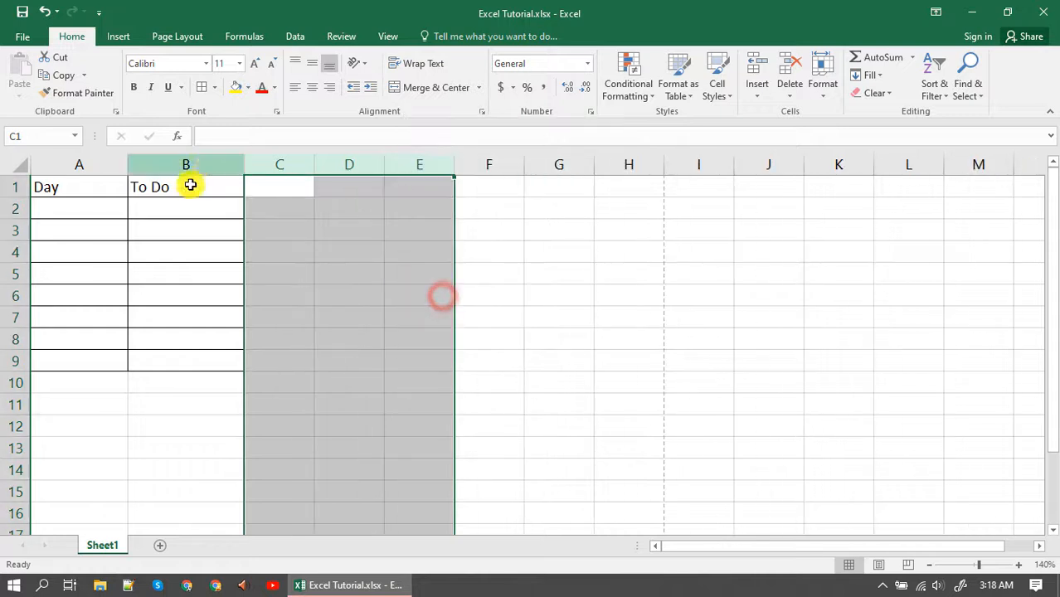
{"action": "left_click", "coordinate": [170, 210]}
- Fill the Day column with "Mon" in A2 and "Tue" in A3
{"action": "left_click", "coordinate": [78, 217]}
{"action": "type", "text": "Mon"}
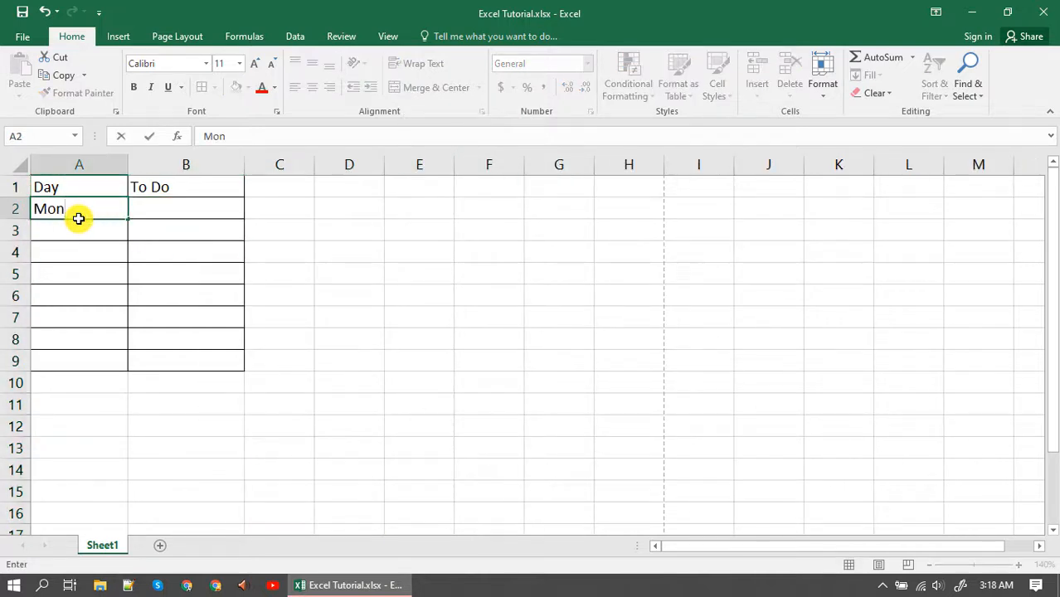
{"action": "key", "text": "Return"}
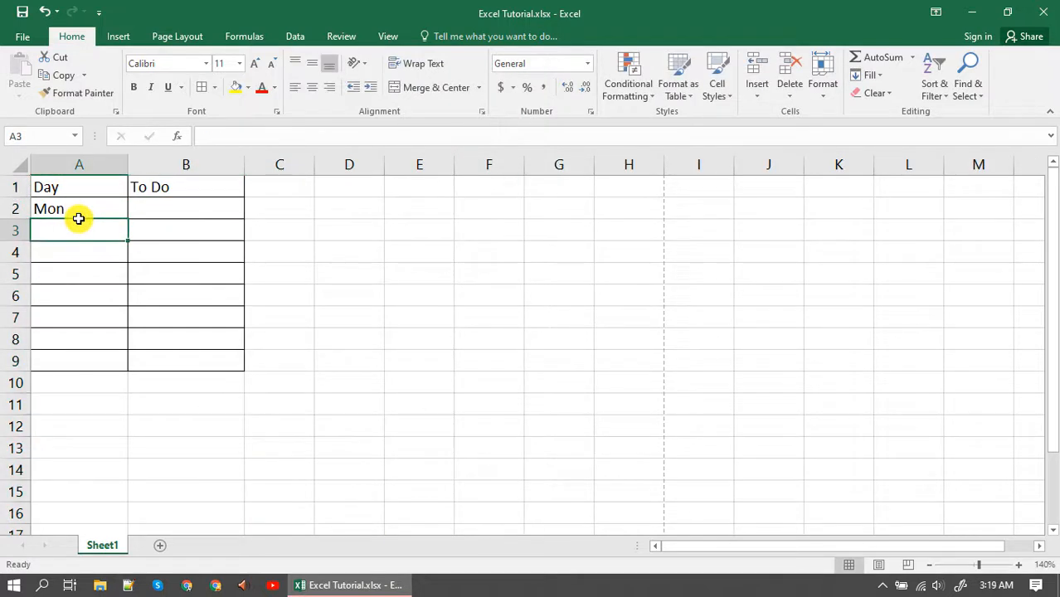
{"action": "type", "text": "Tue"}
{"action": "key", "text": "Tab"}
- Fill the To Do column with "Shopping" in B2 and "Cricket" in B3
{"action": "key", "text": "Up"}
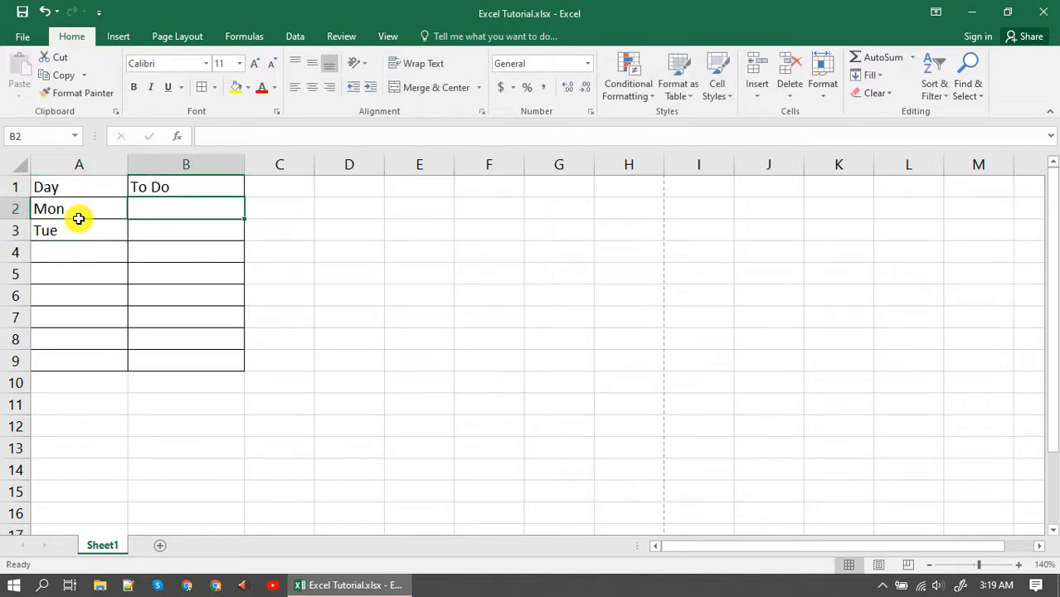
{"action": "type", "text": "Shopping"}
{"action": "key", "text": "Return"}
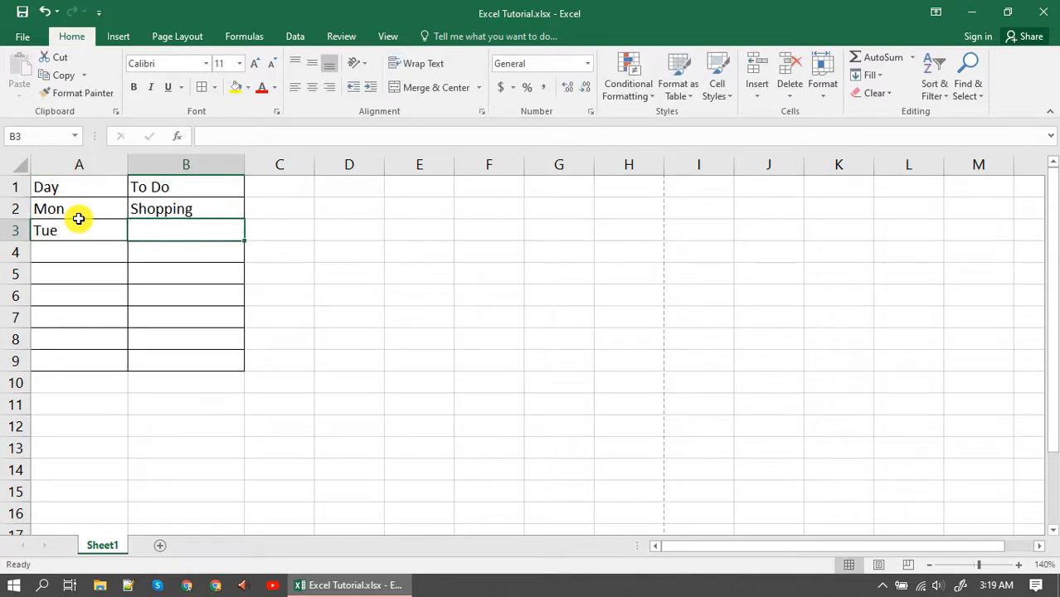
{"action": "type", "text": "S"}
{"action": "key", "text": "BackSpace"}
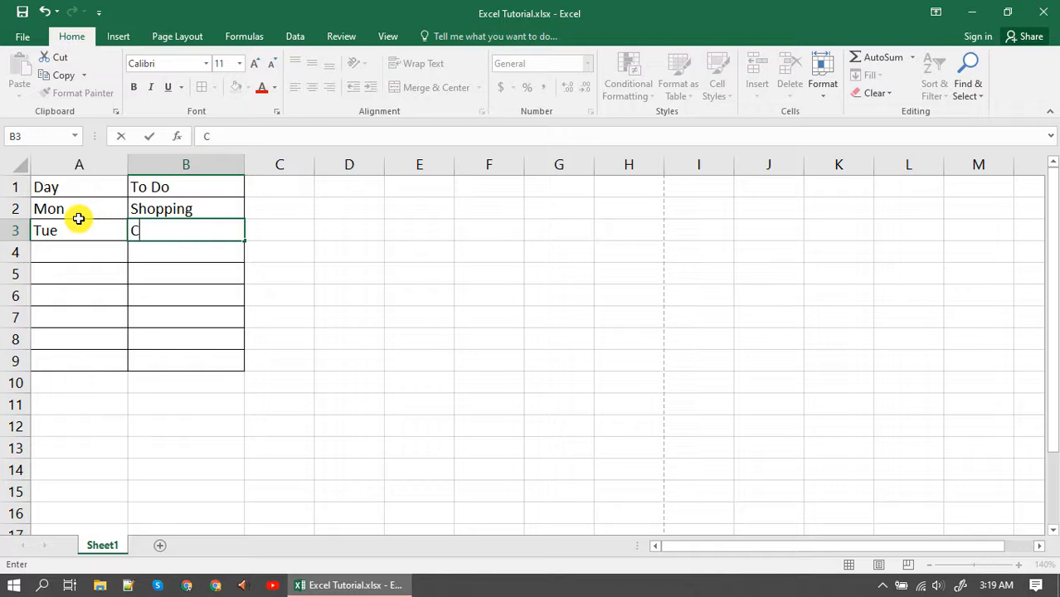
{"action": "type", "text": "Cricket"}
{"action": "key", "text": "Return"}
{"action": "key", "text": "Up"}
{"action": "key", "text": "Up"}
{"action": "key", "text": "Up"}
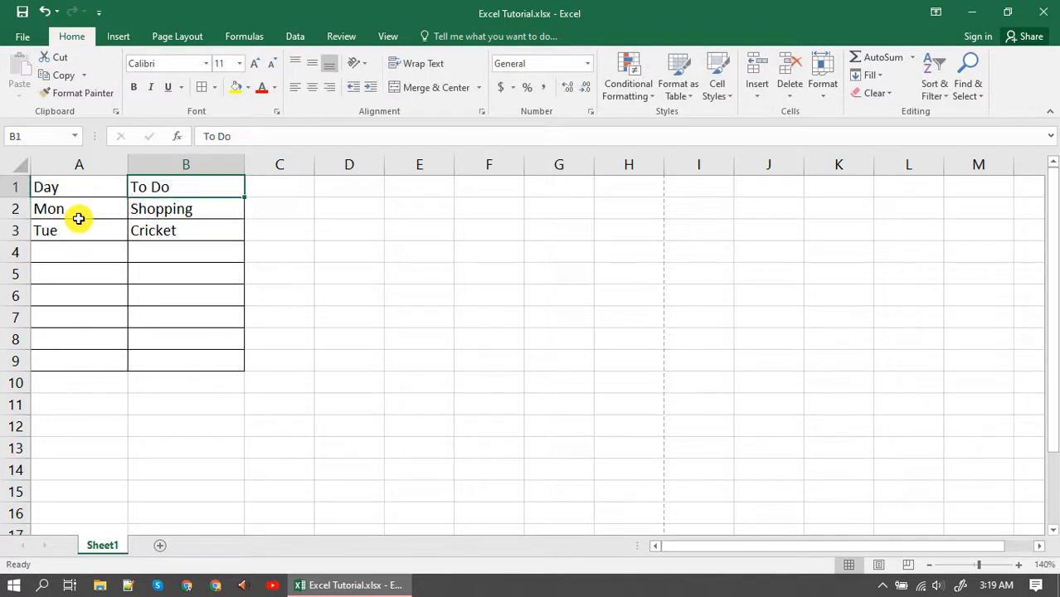
{"action": "key", "text": "Left"}
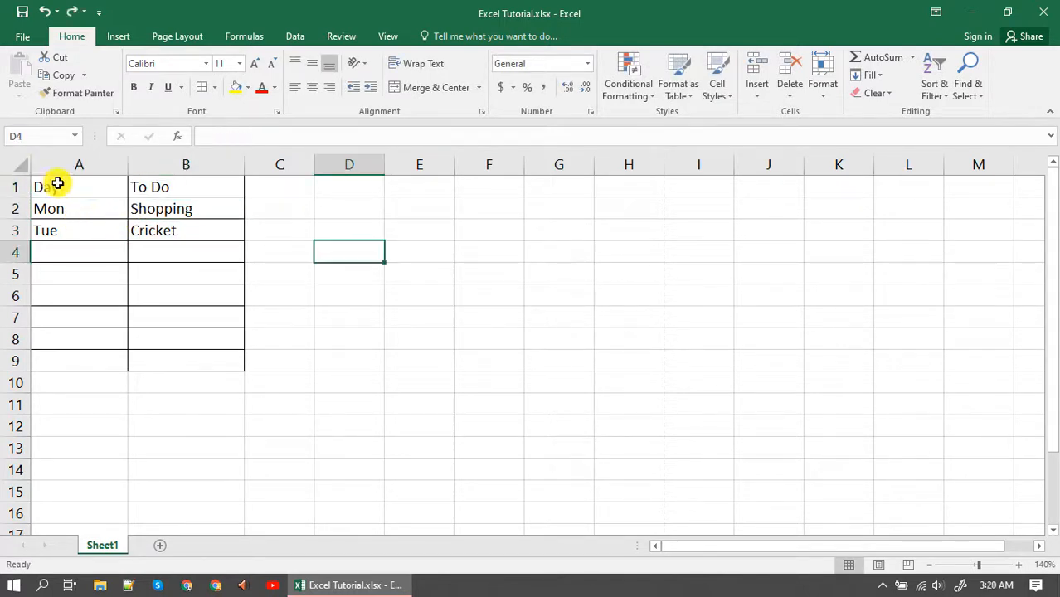
- Format A1:B9 as a table with the blue style from the Dark group, with the first row as headers
{"action": "left_click_drag", "start_coordinate": [59, 184], "coordinate": [196, 356]}
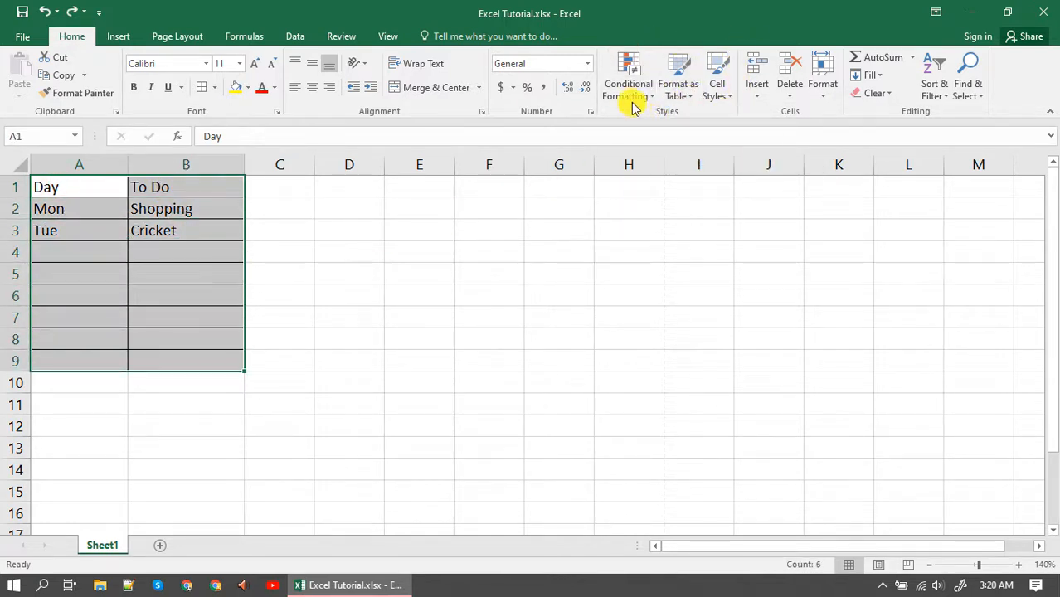
{"action": "left_click", "coordinate": [691, 99]}
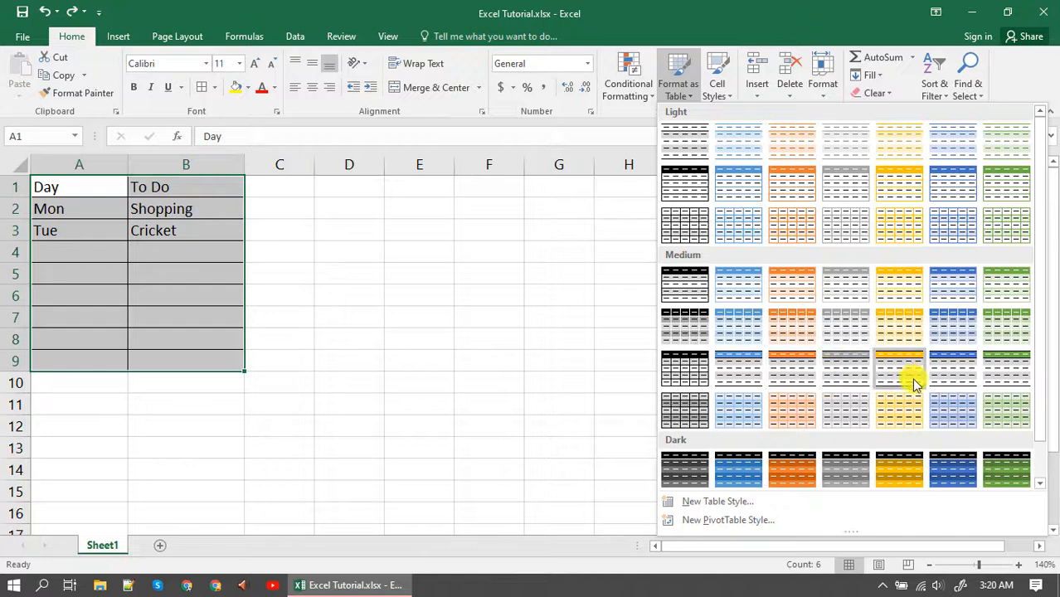
{"action": "left_click", "coordinate": [744, 467]}
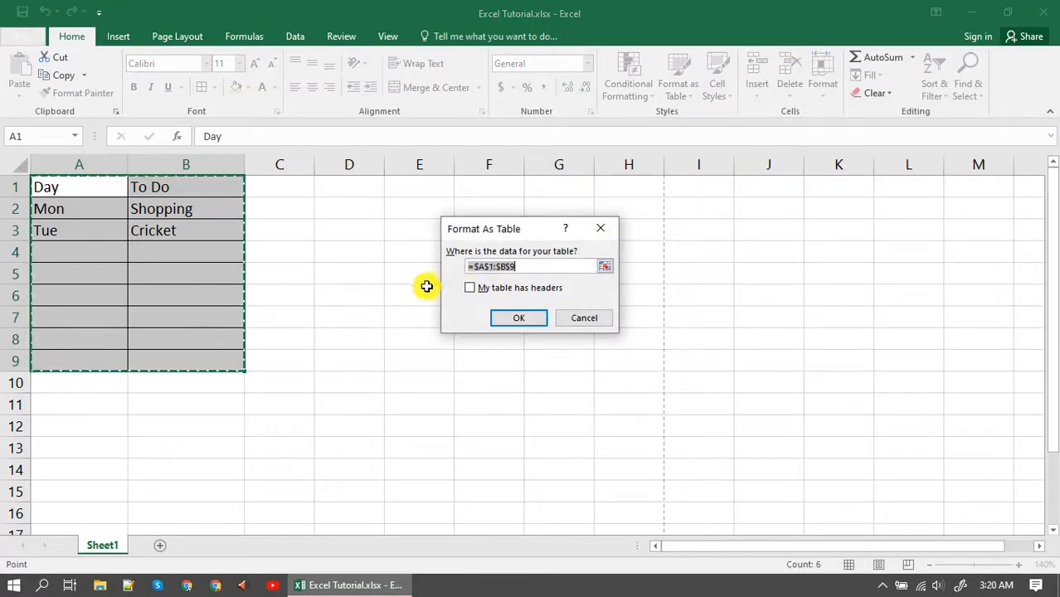
{"action": "left_click", "coordinate": [470, 288]}
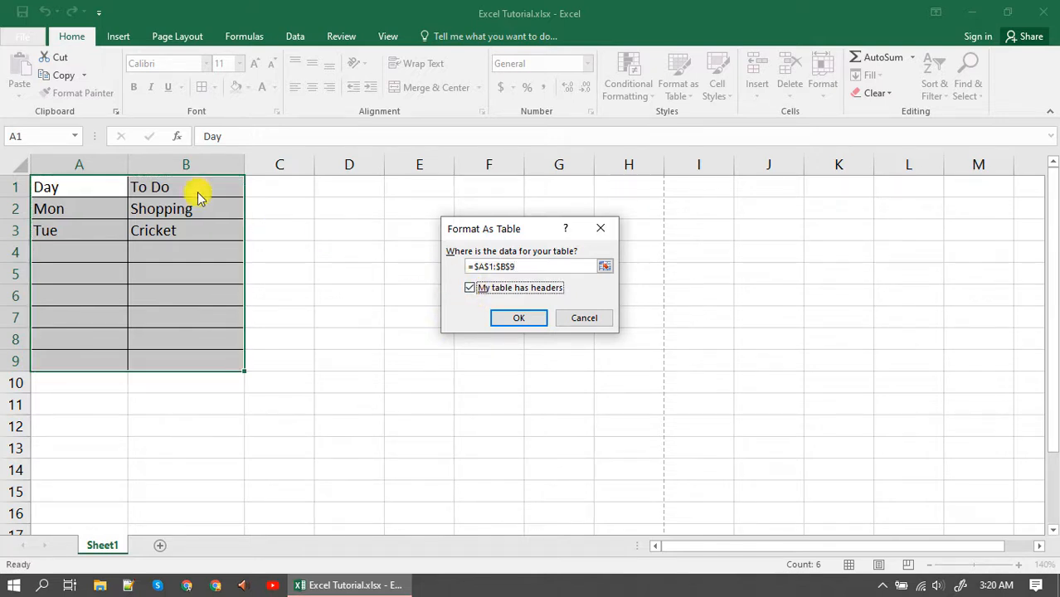
{"action": "left_click", "coordinate": [519, 317]}
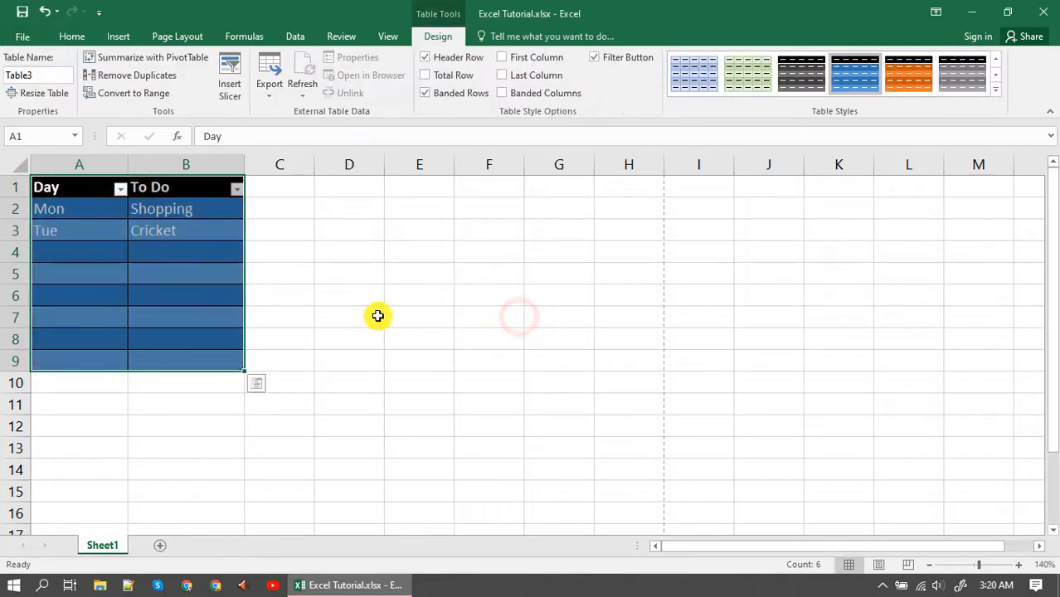
{"action": "left_click", "coordinate": [377, 316]}
- Examine the formatted table's header cells and body rows, and the table design options
{"action": "left_click", "coordinate": [73, 187]}
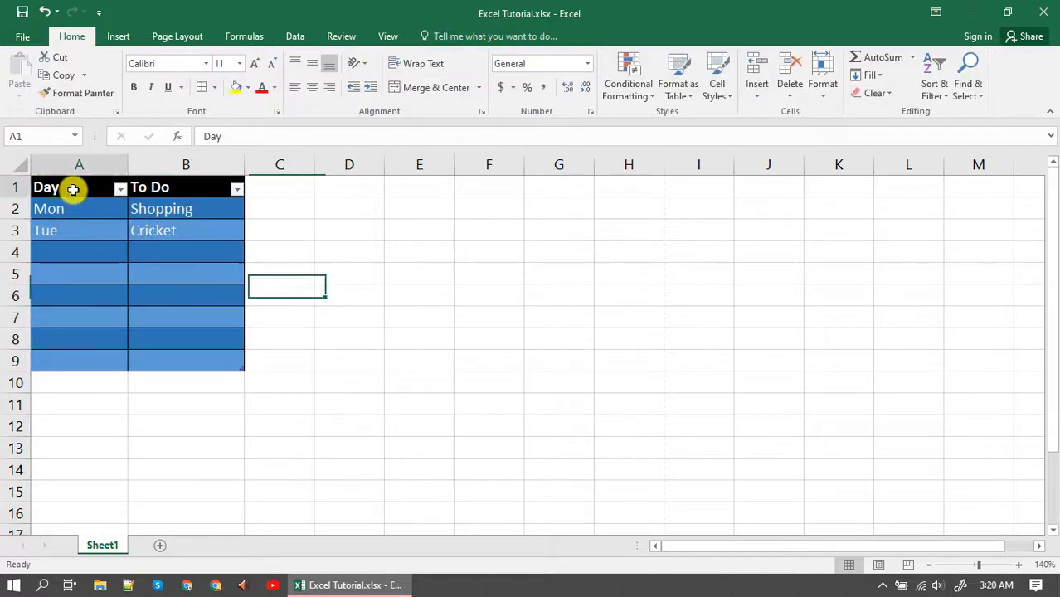
{"action": "left_click", "coordinate": [153, 187]}
{"action": "left_click_drag", "start_coordinate": [74, 210], "coordinate": [193, 315]}
{"action": "left_click", "coordinate": [78, 252]}
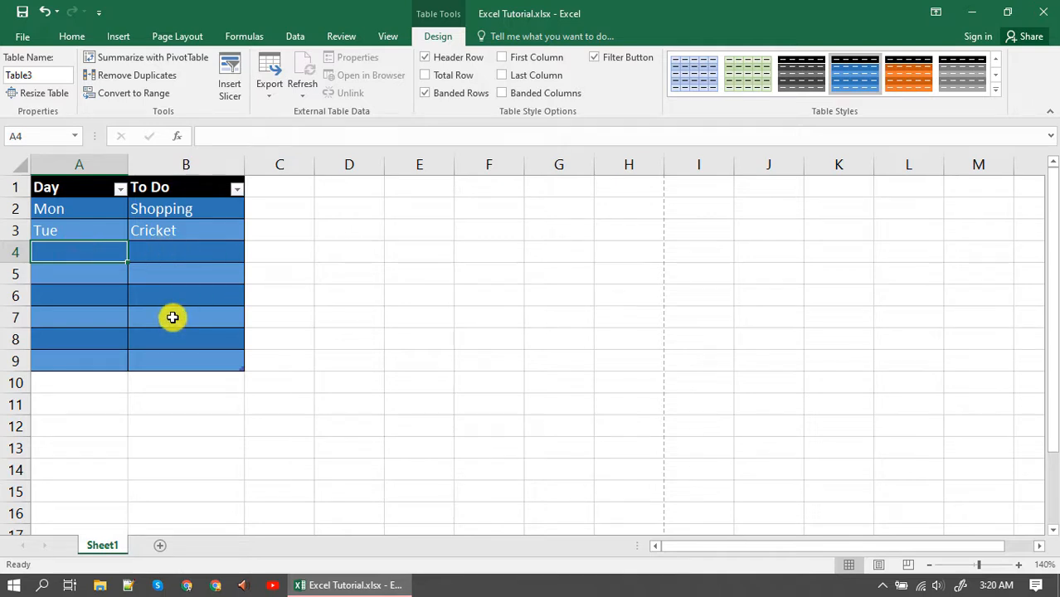
{"action": "left_click", "coordinate": [72, 37]}
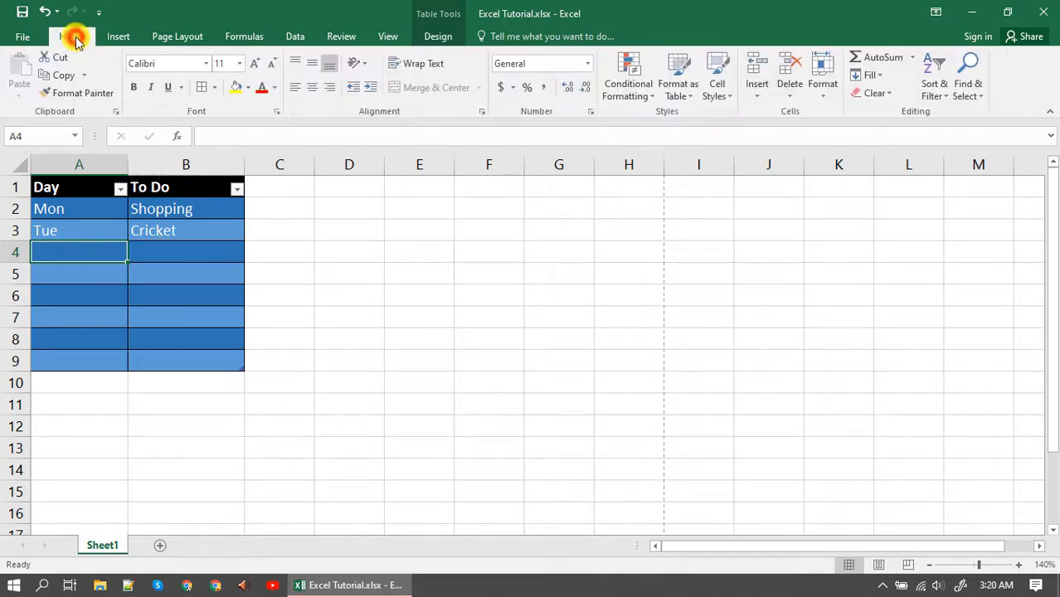
{"action": "left_click", "coordinate": [438, 36]}
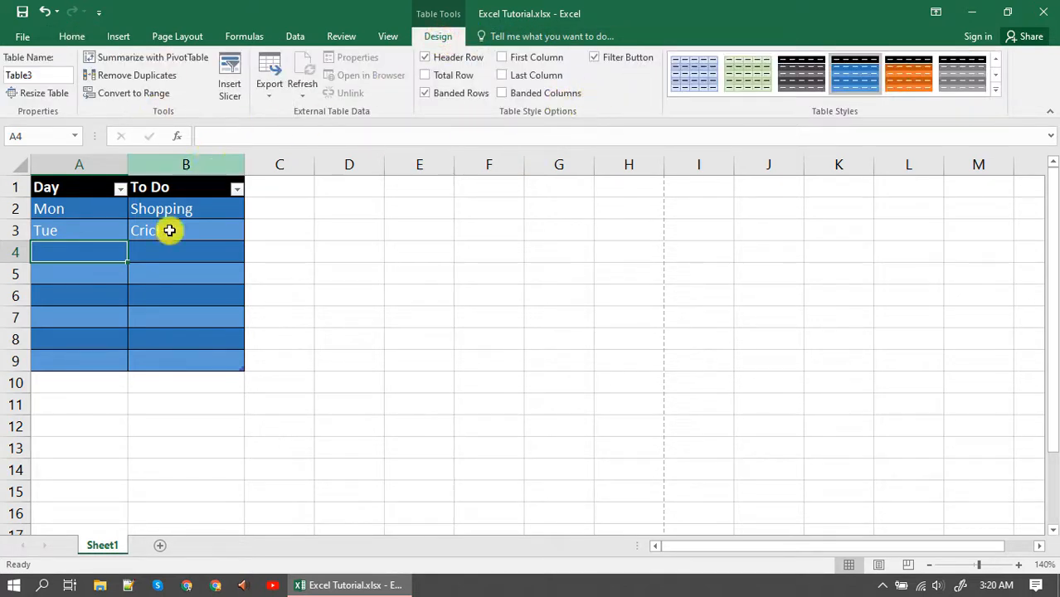
{"action": "left_click", "coordinate": [71, 37]}
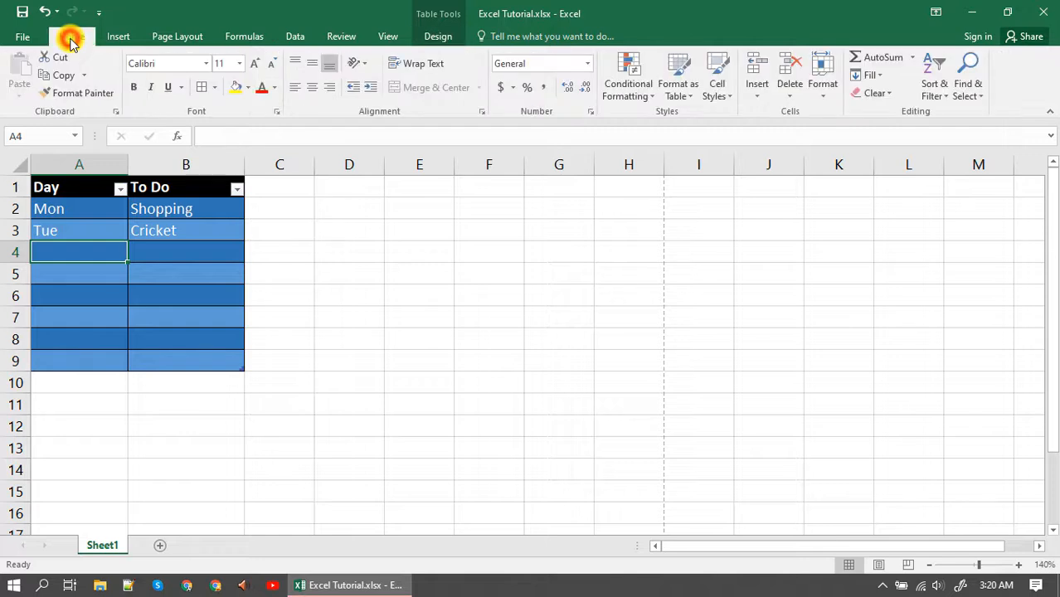
{"action": "left_click", "coordinate": [178, 251]}
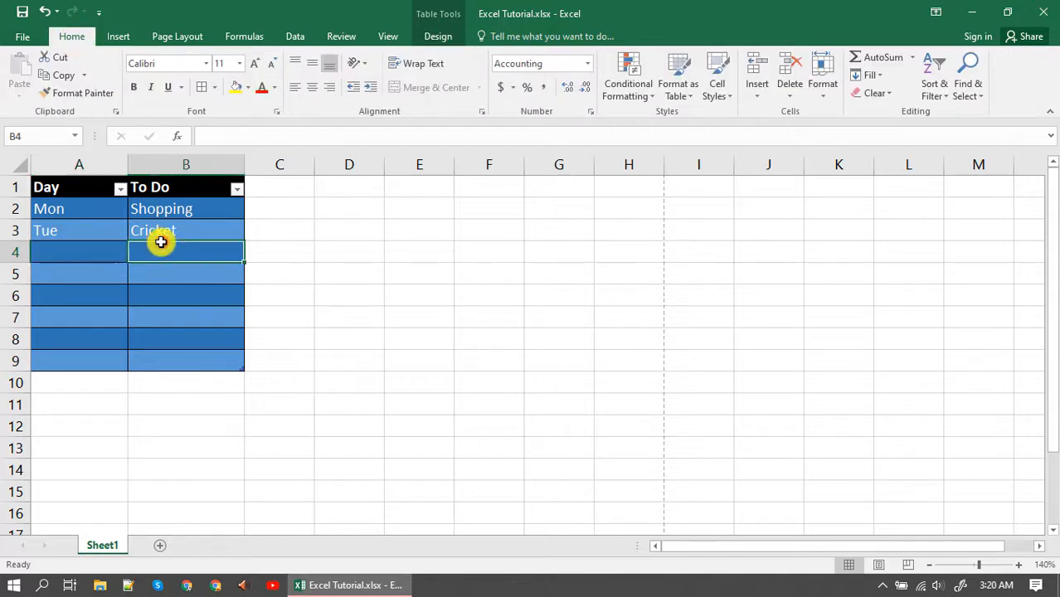
- Apply the Input cell style to cell D5
{"action": "left_click", "coordinate": [333, 271]}
{"action": "left_click", "coordinate": [718, 92]}
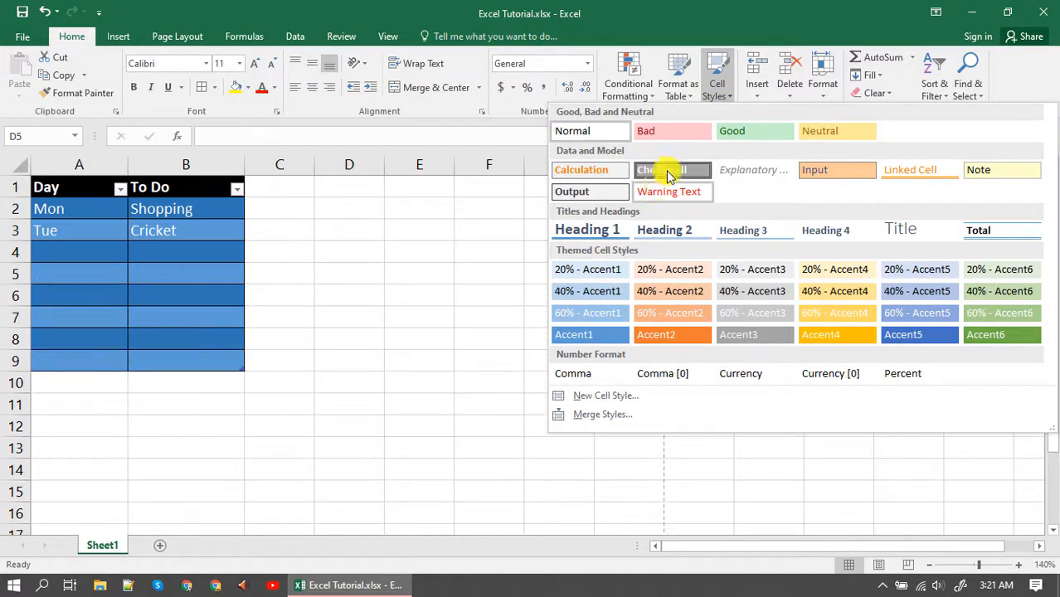
{"action": "left_click", "coordinate": [823, 170]}
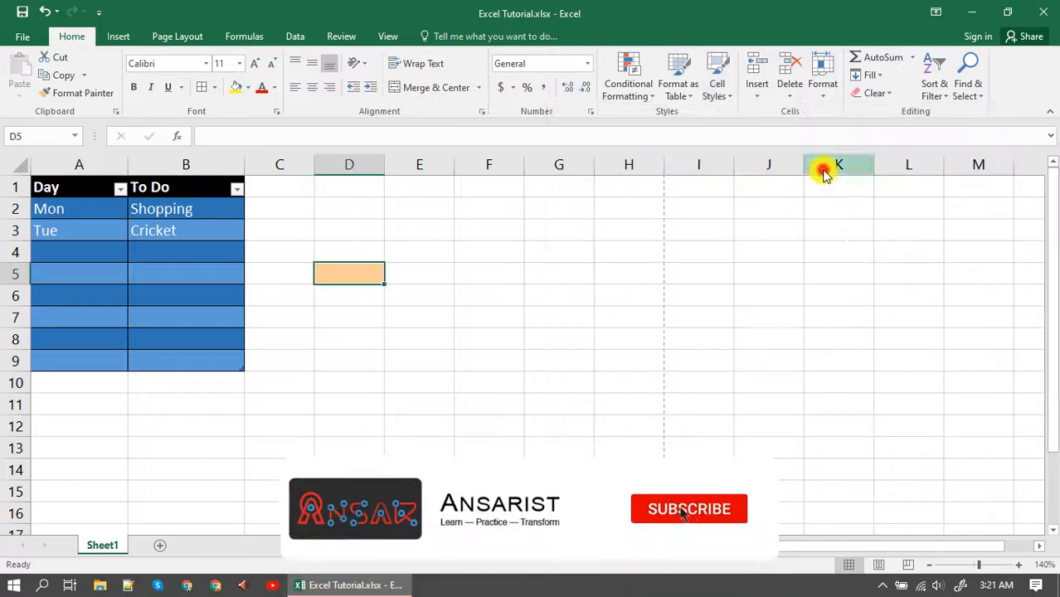
{"action": "left_click", "coordinate": [417, 304]}
{"action": "left_click", "coordinate": [355, 276]}
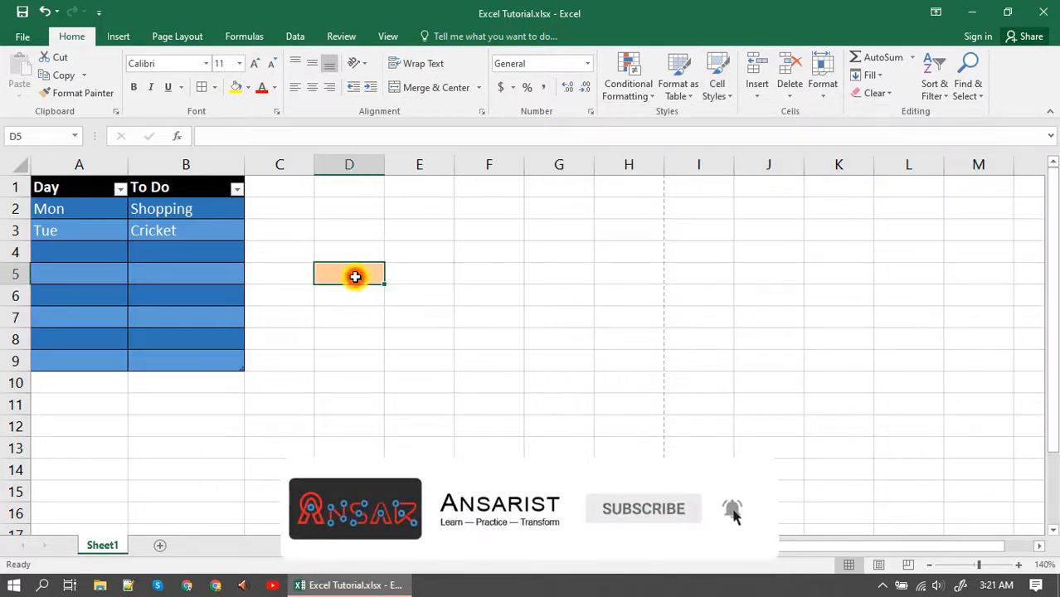
- Copy the plain formatting of empty cell F6 onto D5 with Format Painter to clear its cell style
{"action": "left_click", "coordinate": [457, 296]}
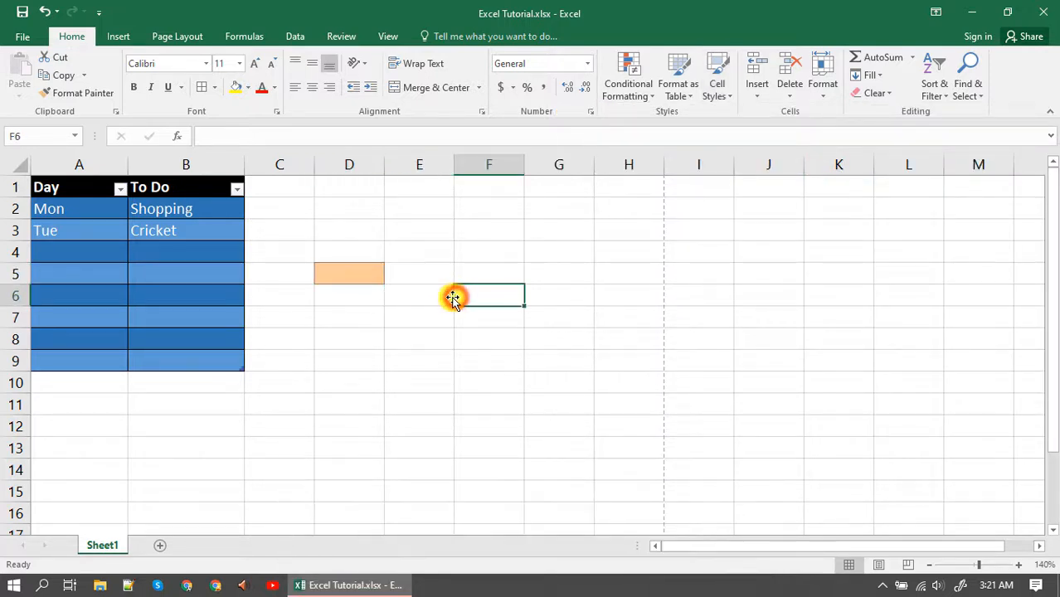
{"action": "left_click", "coordinate": [106, 93]}
{"action": "left_click", "coordinate": [345, 271]}
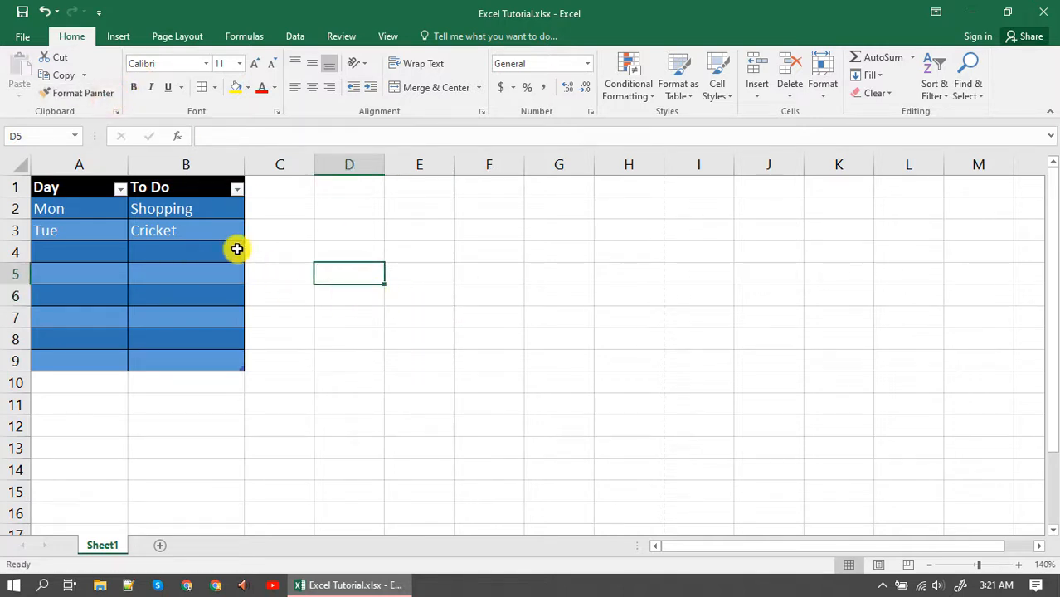
{"action": "left_click", "coordinate": [120, 219]}
{"action": "left_click", "coordinate": [66, 189]}
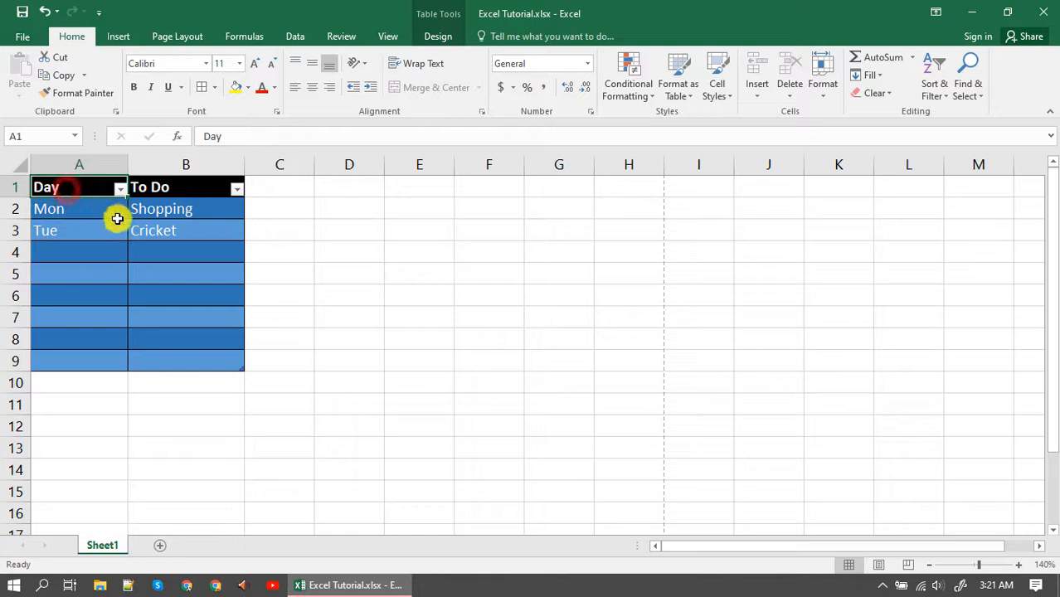
{"action": "left_click", "coordinate": [173, 208]}
{"action": "left_click", "coordinate": [83, 191]}
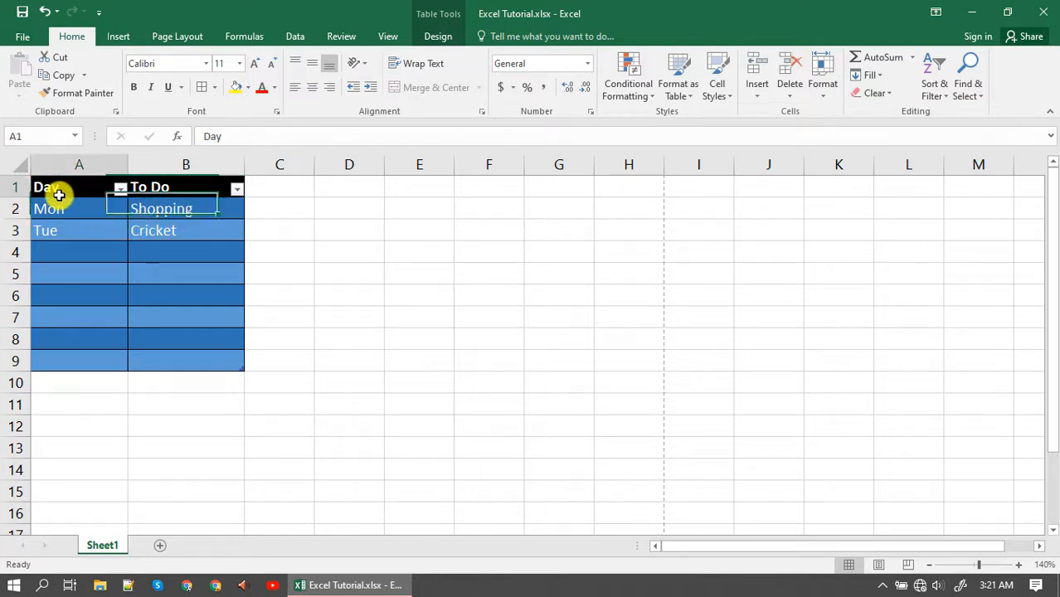
- Rename the table headers to "Student" in A1 and "Marks" in B1
{"action": "left_click", "coordinate": [61, 207]}
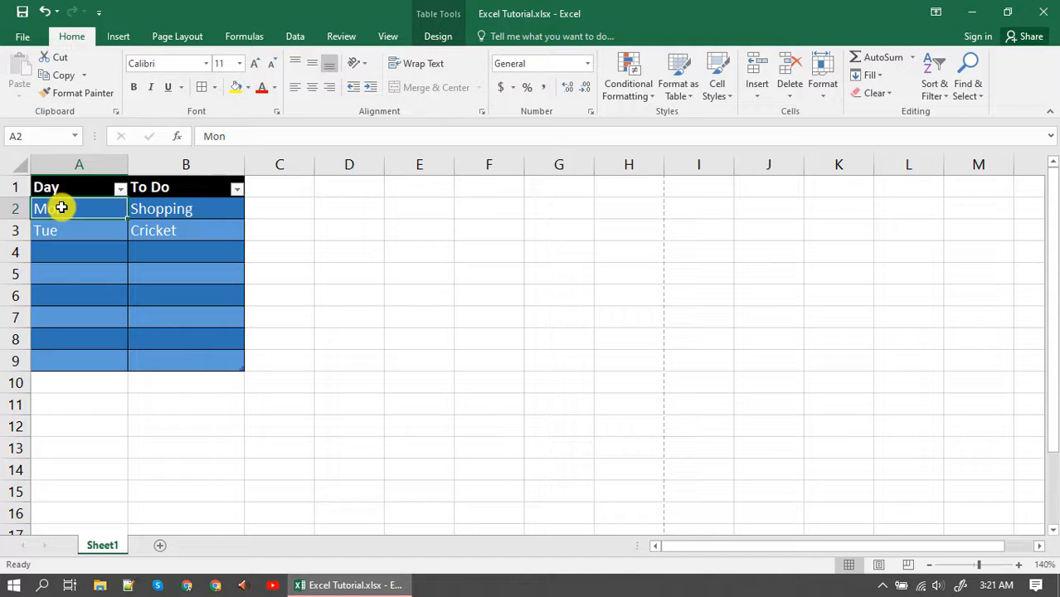
{"action": "key", "text": "Up"}
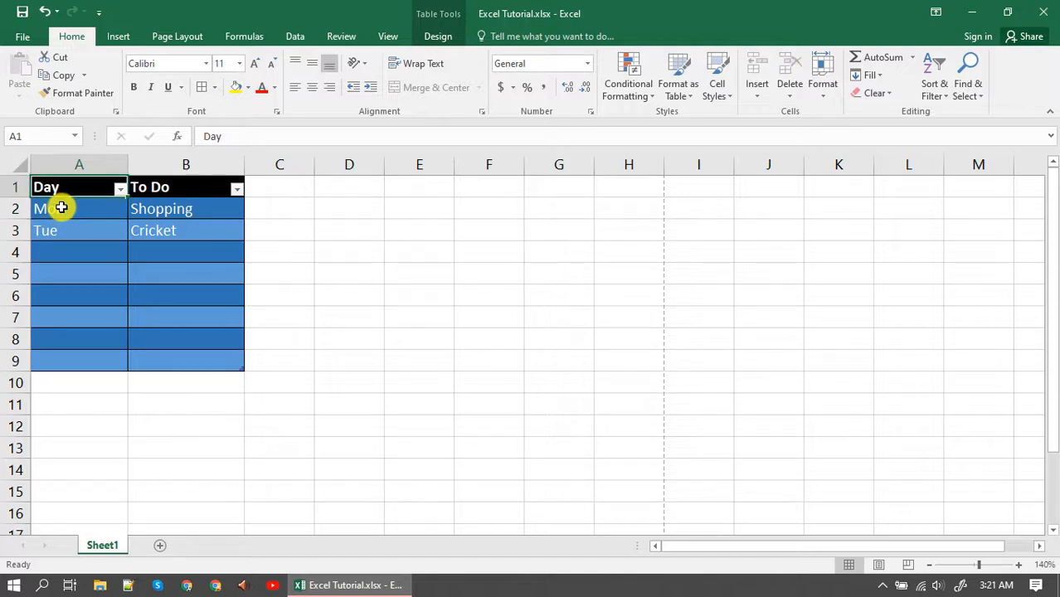
{"action": "type", "text": "Student"}
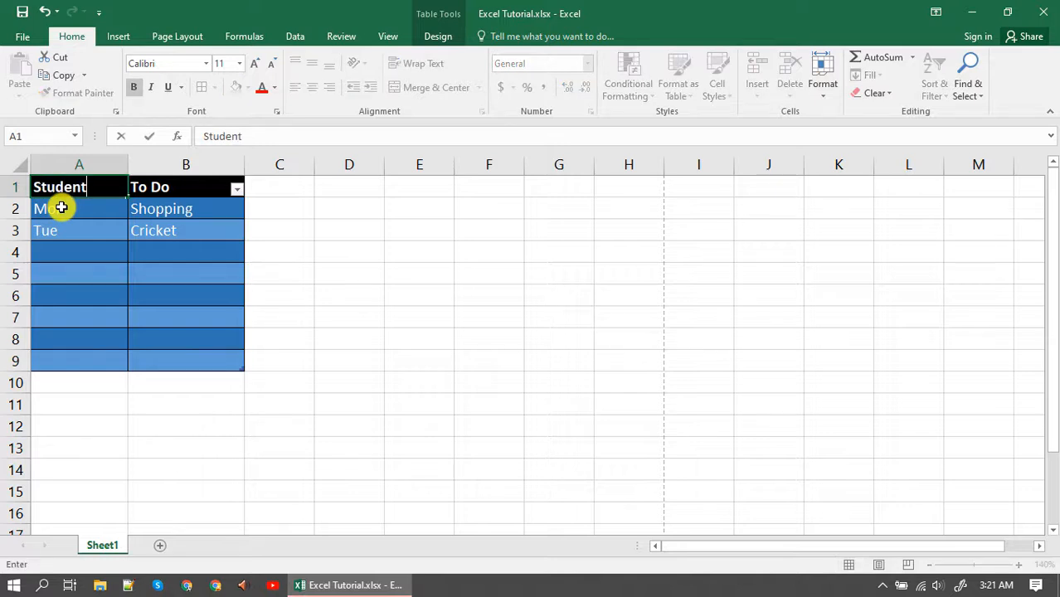
{"action": "key", "text": "Return"}
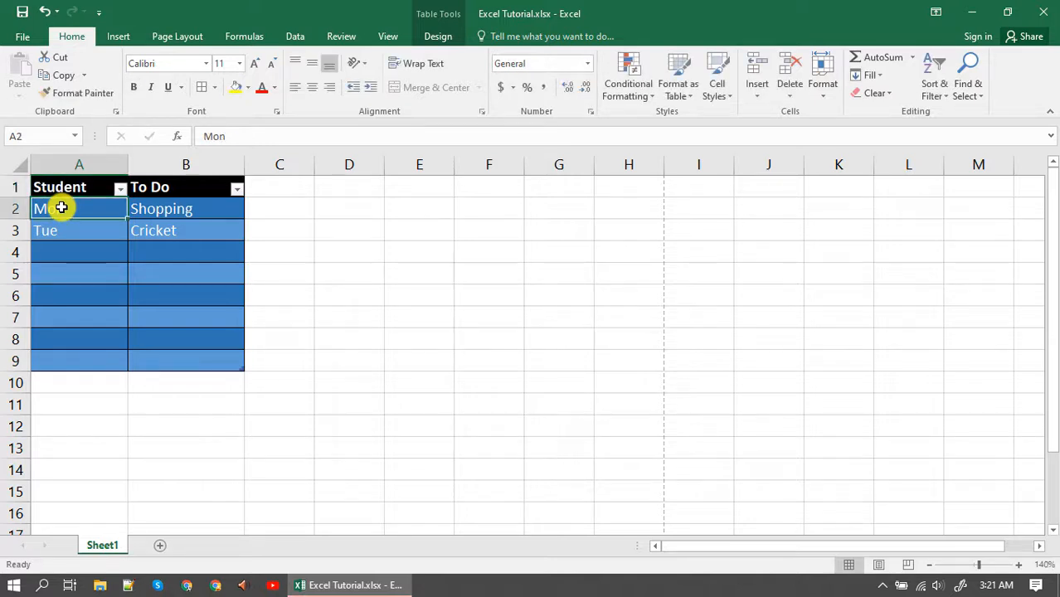
{"action": "key", "text": "Up"}
{"action": "key", "text": "Right"}
{"action": "type", "text": "Marks"}
{"action": "key", "text": "Return"}
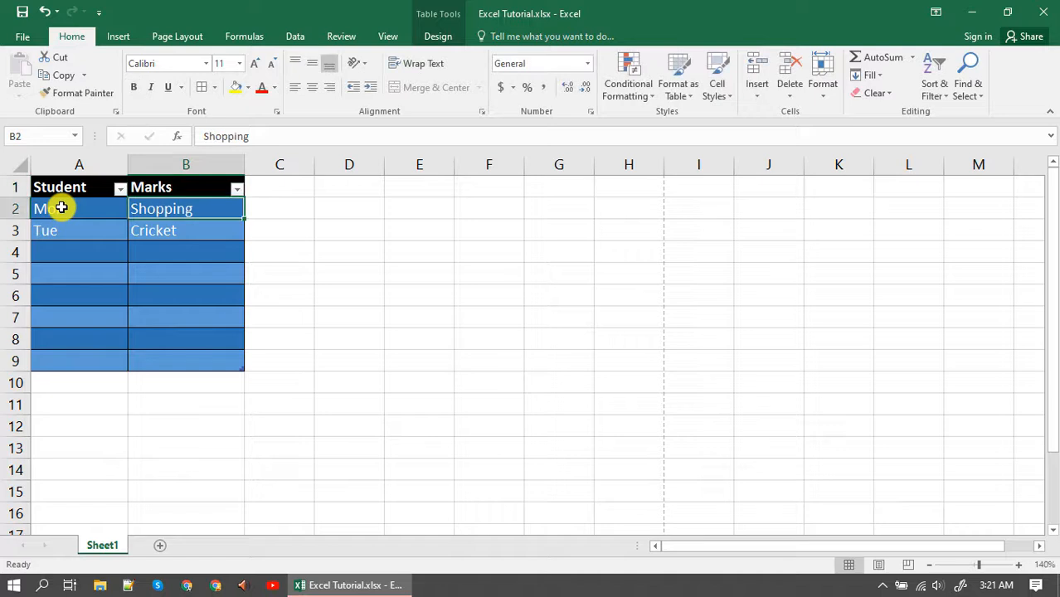
- Delete the old entries in B2 and B3 of the Marks column
{"action": "key", "text": "Delete"}
{"action": "key", "text": "Return"}
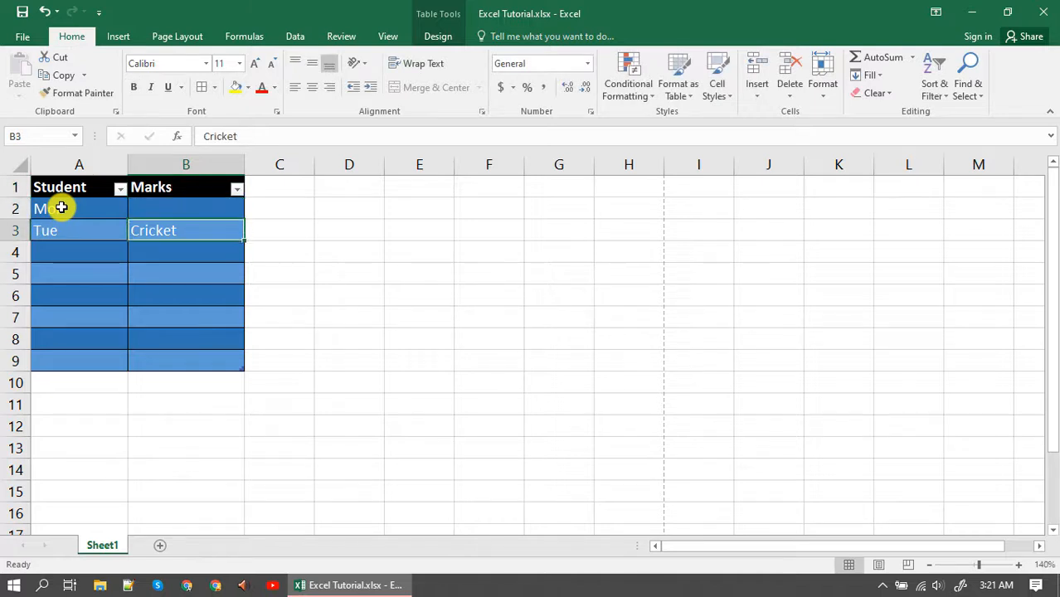
{"action": "key", "text": "Up"}
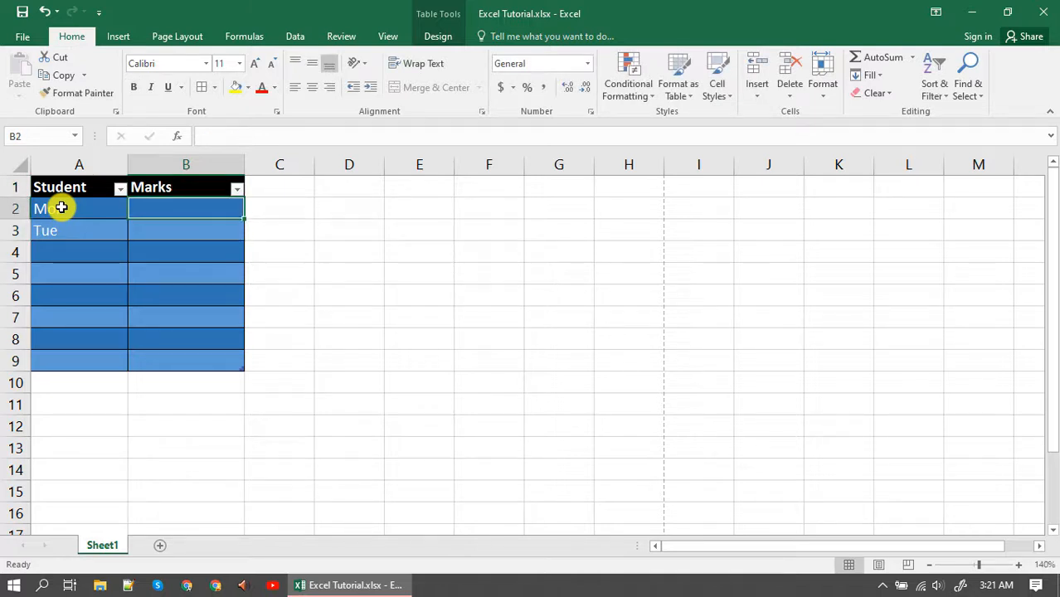
- Enter the marks 6, 10, 12 and 6 in cells B2 to B5
{"action": "type", "text": "6"}
{"action": "key", "text": "Return"}
{"action": "type", "text": "10"}
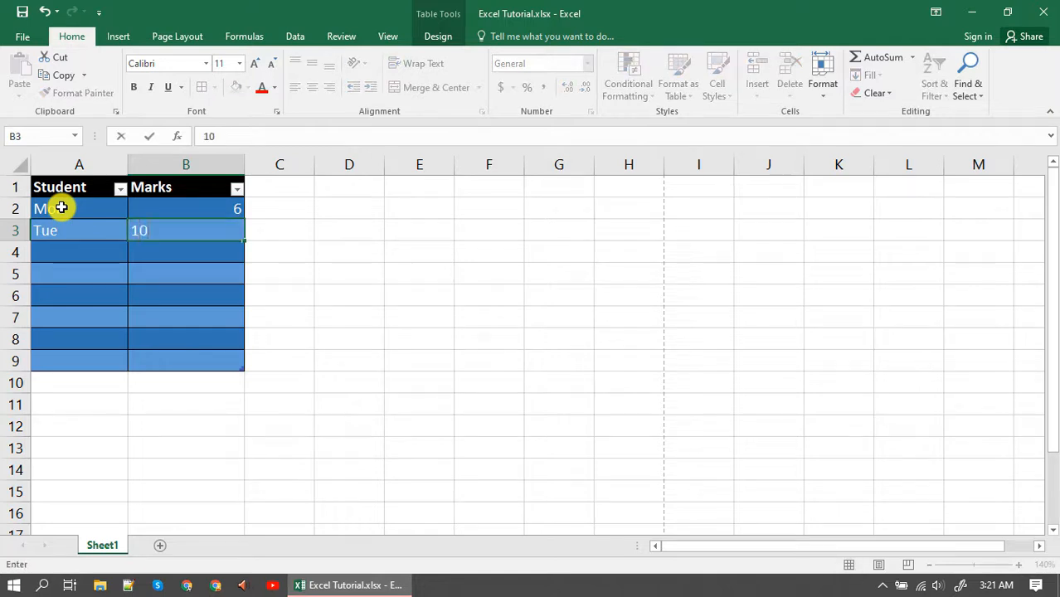
{"action": "key", "text": "Return"}
{"action": "type", "text": "12"}
{"action": "key", "text": "Return"}
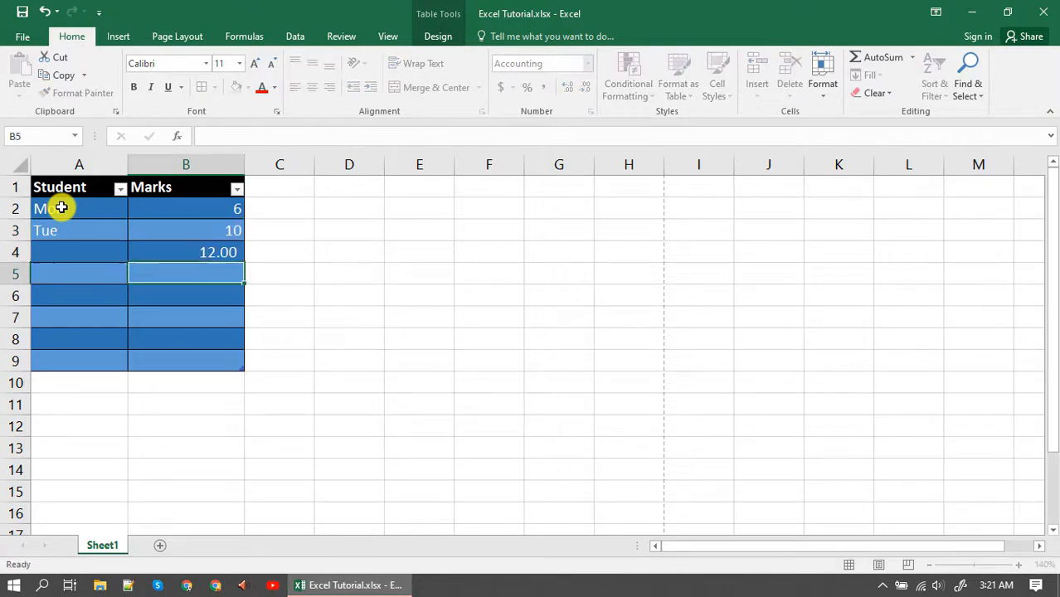
{"action": "type", "text": "6"}
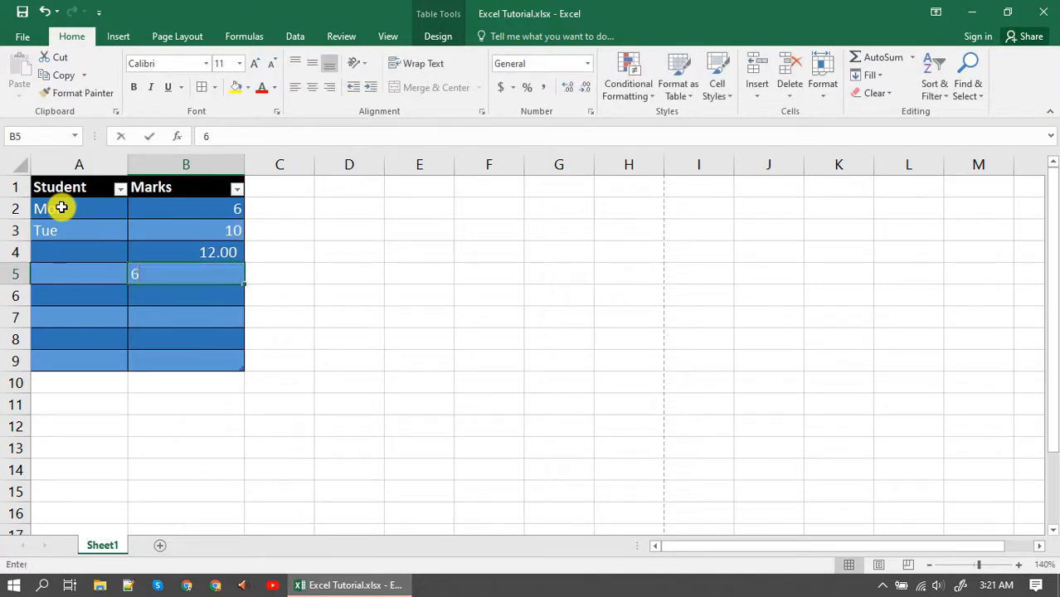
{"action": "key", "text": "Return"}
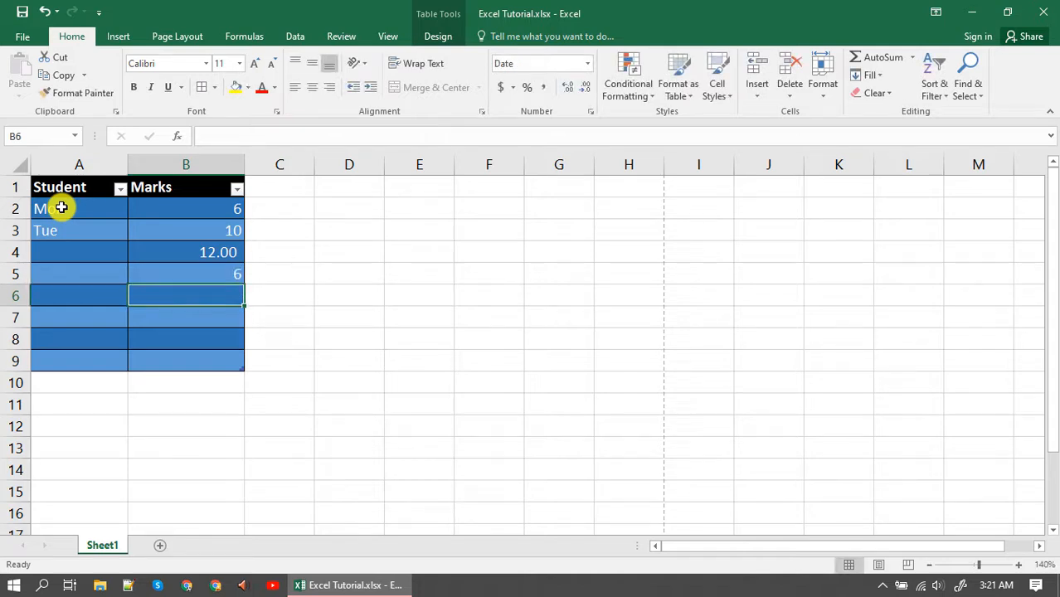
- Enter the marks 8, 3, 2 and 6 in cells B6 to B9
{"action": "type", "text": "8"}
{"action": "key", "text": "Return"}
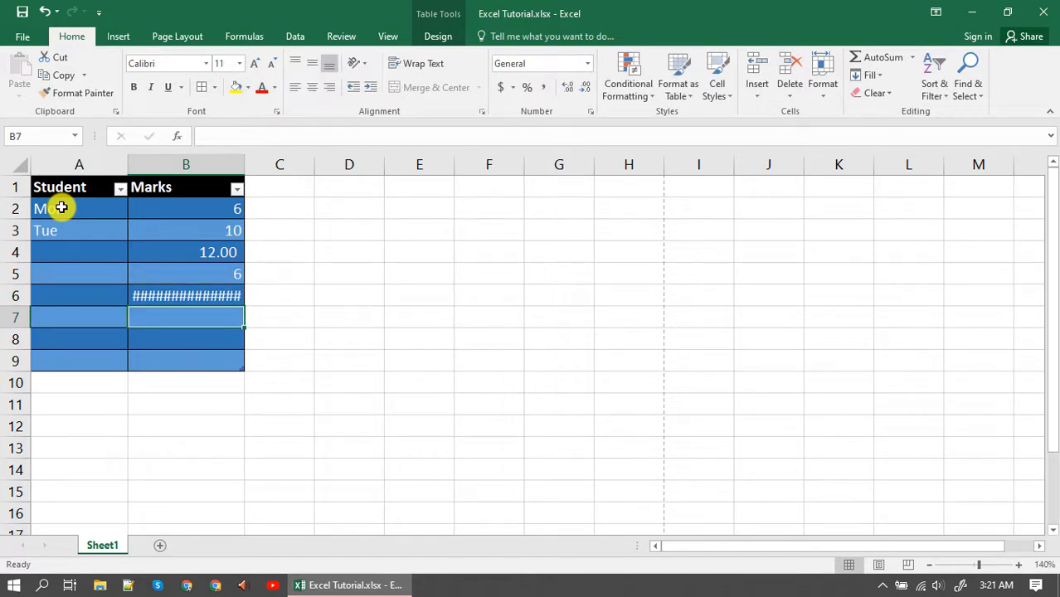
{"action": "type", "text": "3"}
{"action": "key", "text": "Return"}
{"action": "type", "text": "s"}
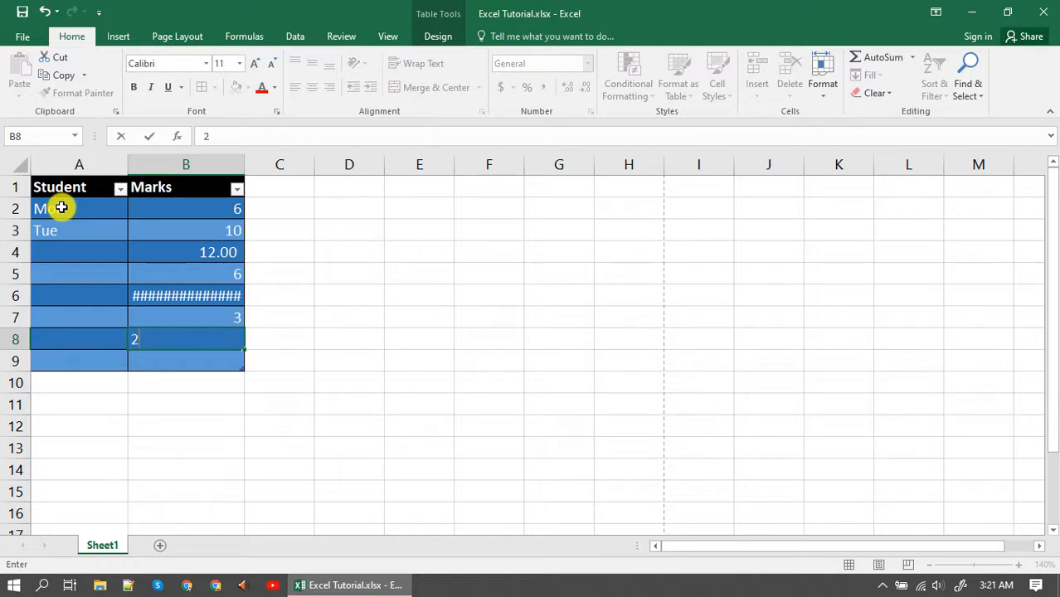
{"action": "key", "text": "Return"}
{"action": "type", "text": "6"}
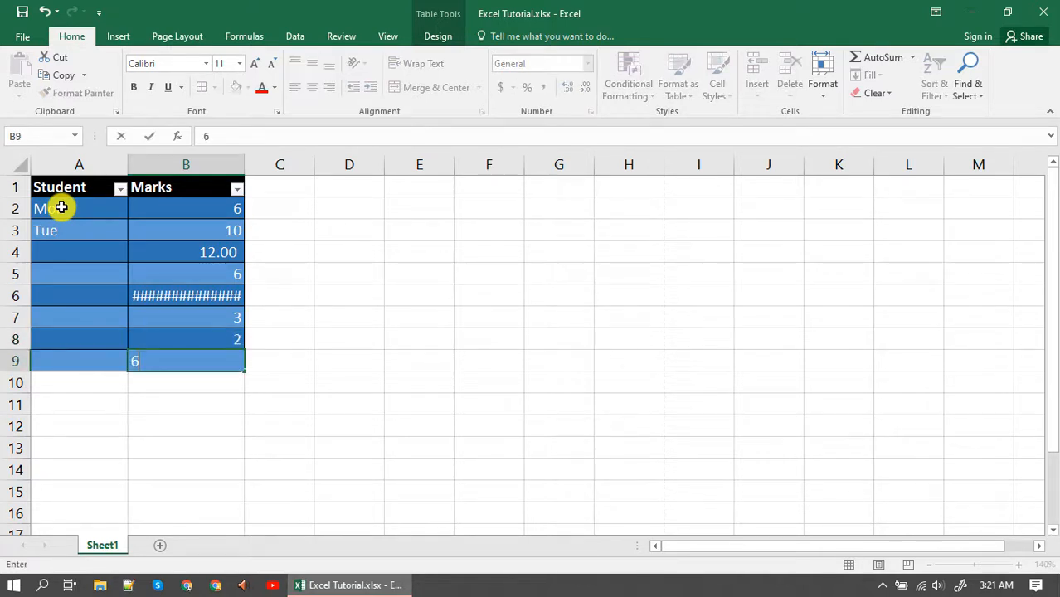
{"action": "key", "text": "Return"}
- Change the number format of cell B6 from Date to Number
{"action": "key", "text": "Up"}
{"action": "key", "text": "Up"}
{"action": "key", "text": "Up"}
{"action": "key", "text": "Up"}
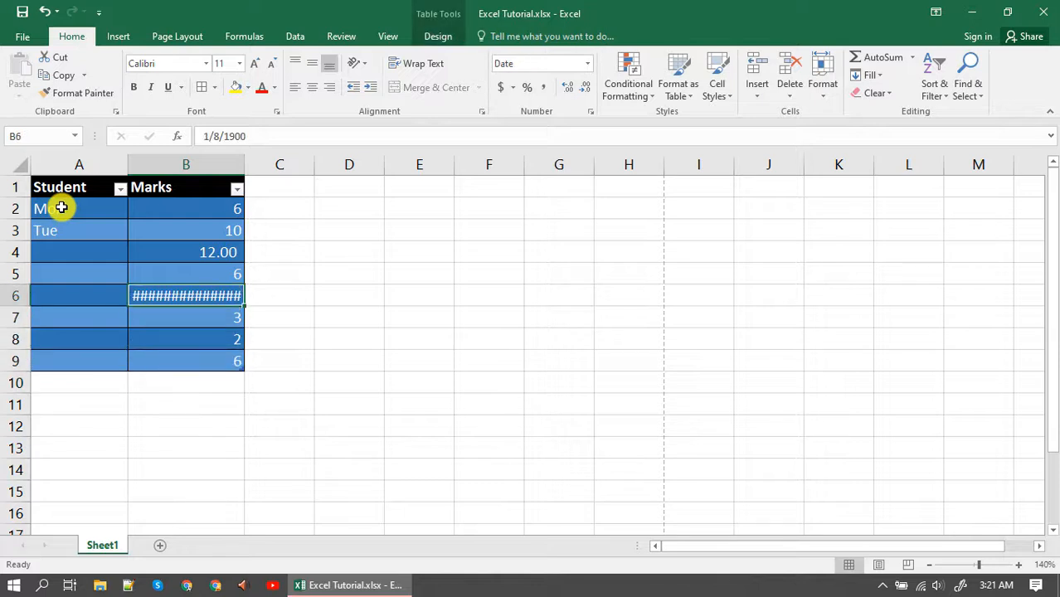
{"action": "left_click", "coordinate": [588, 63]}
{"action": "left_click", "coordinate": [554, 119]}
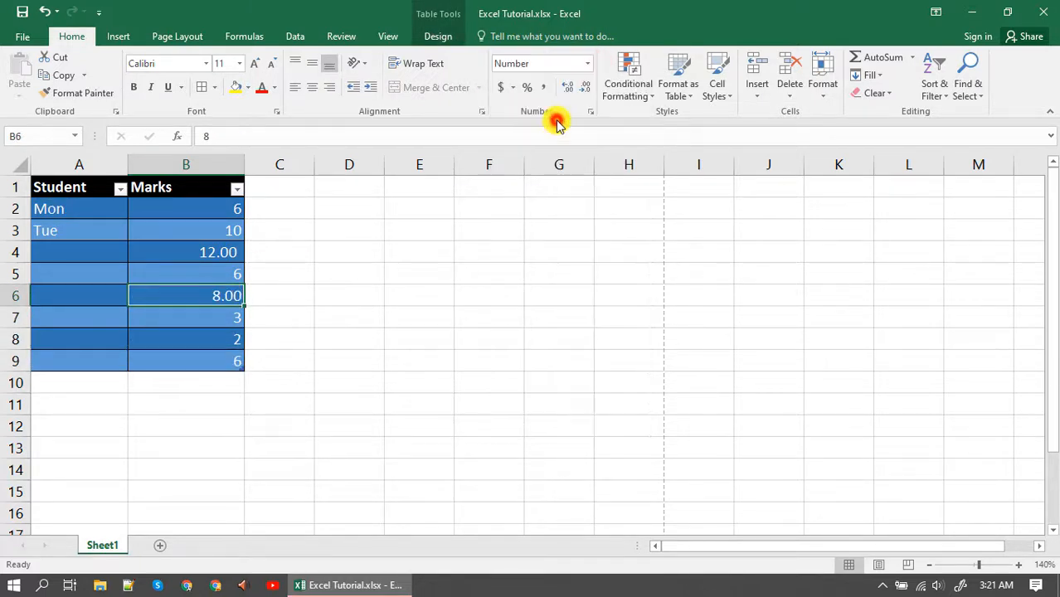
- Remove the decimal places from the marks in B4 and B6 so both show whole numbers
{"action": "left_click", "coordinate": [221, 252]}
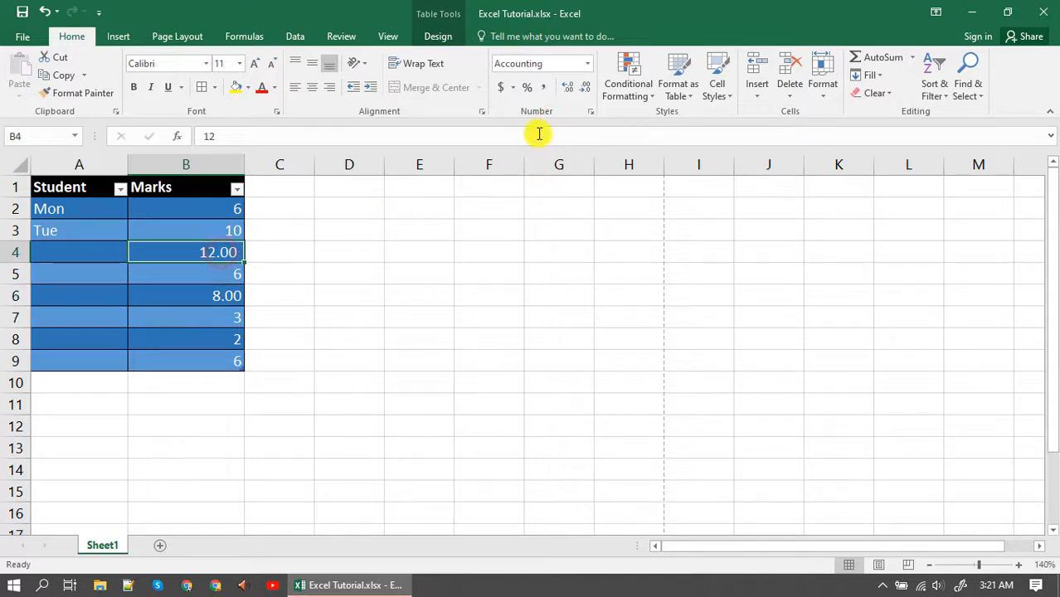
{"action": "left_click", "coordinate": [584, 91]}
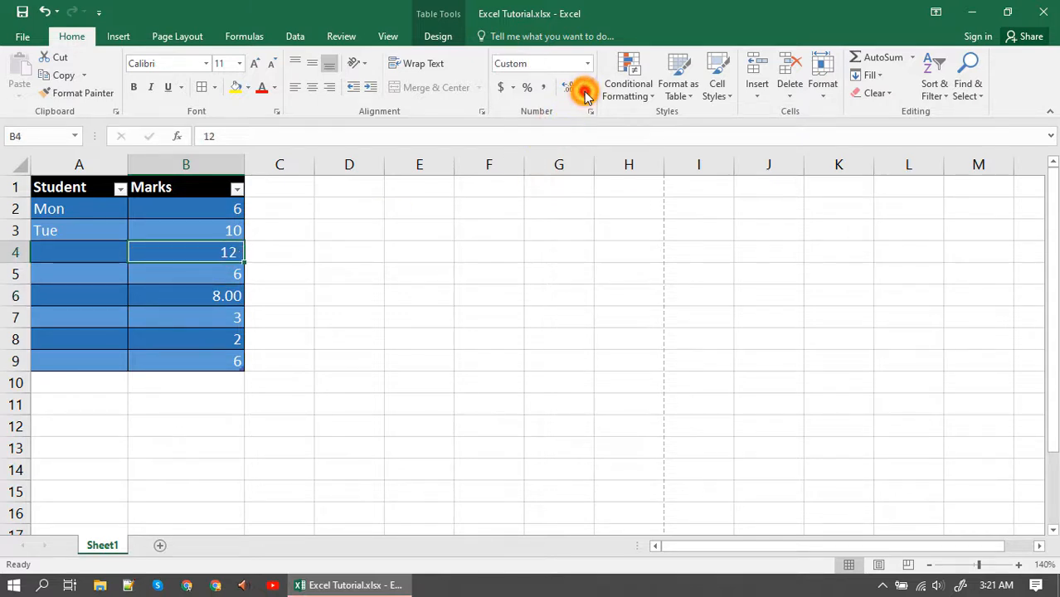
{"action": "left_click", "coordinate": [225, 296]}
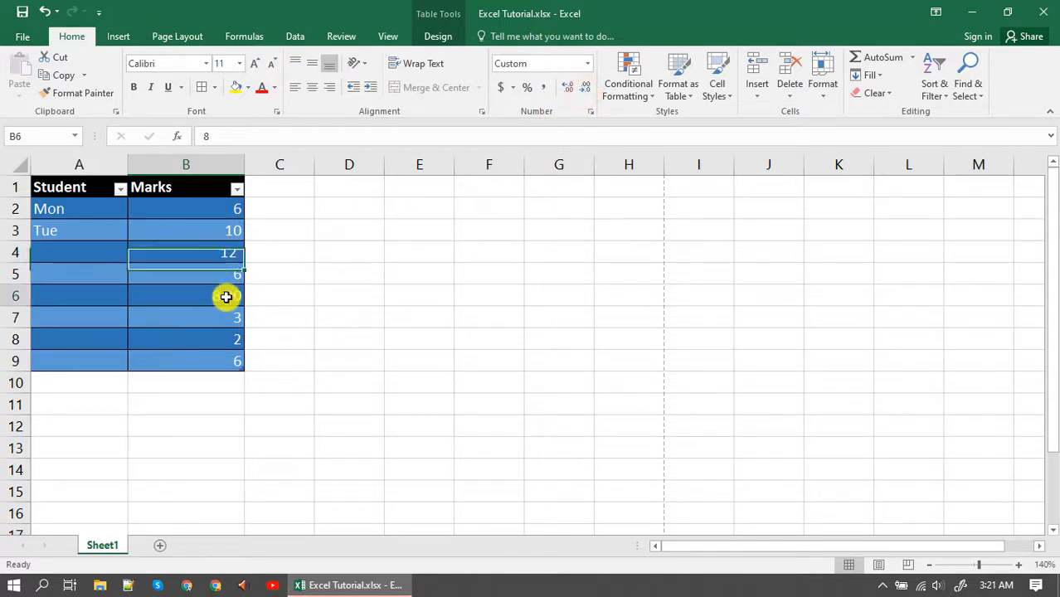
{"action": "left_click", "coordinate": [584, 91]}
- Apply conditional formatting with pink gradient-fill data bars to the marks in B2:B9
{"action": "left_click", "coordinate": [193, 210]}
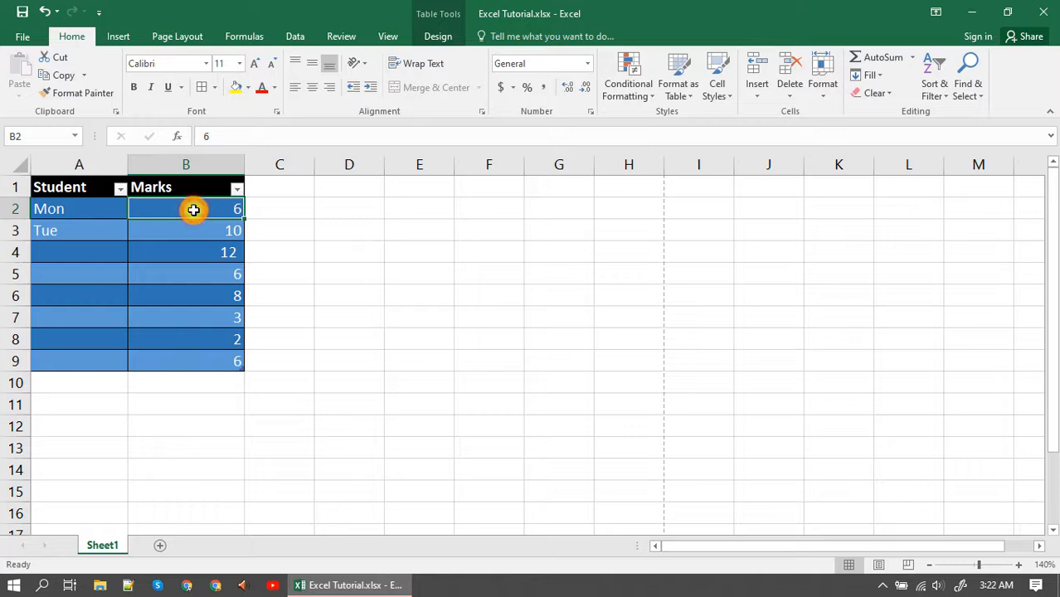
{"action": "left_click_drag", "start_coordinate": [193, 210], "coordinate": [209, 363]}
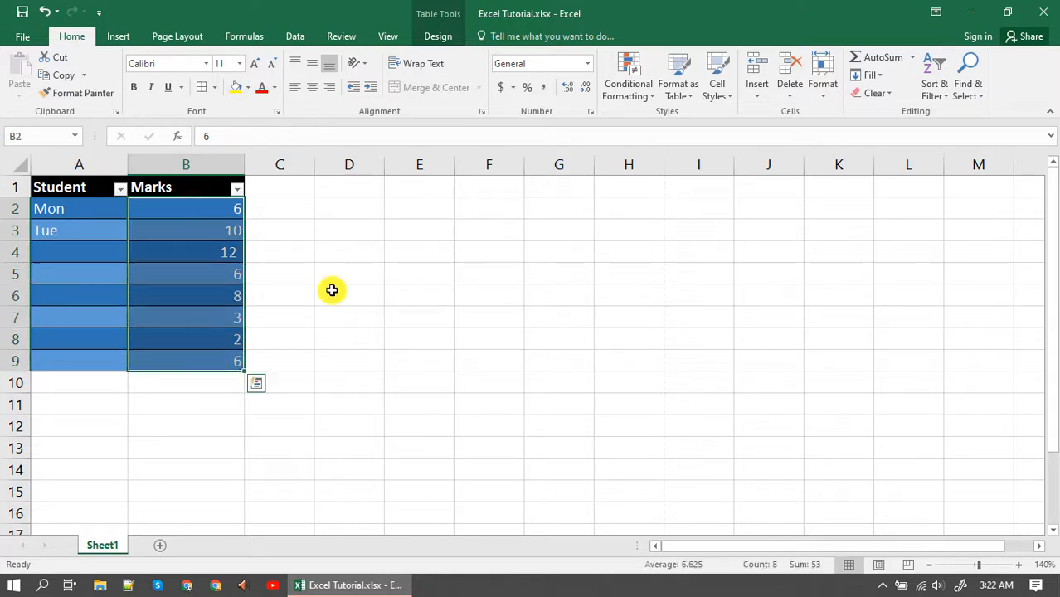
{"action": "left_click", "coordinate": [655, 98]}
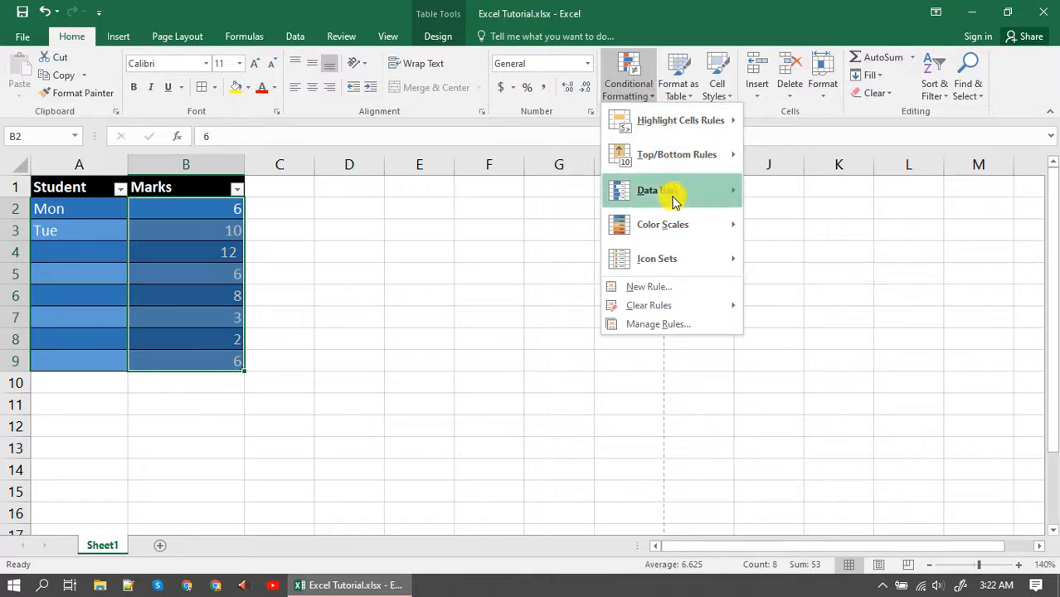
{"action": "mouse_move", "coordinate": [676, 205]}
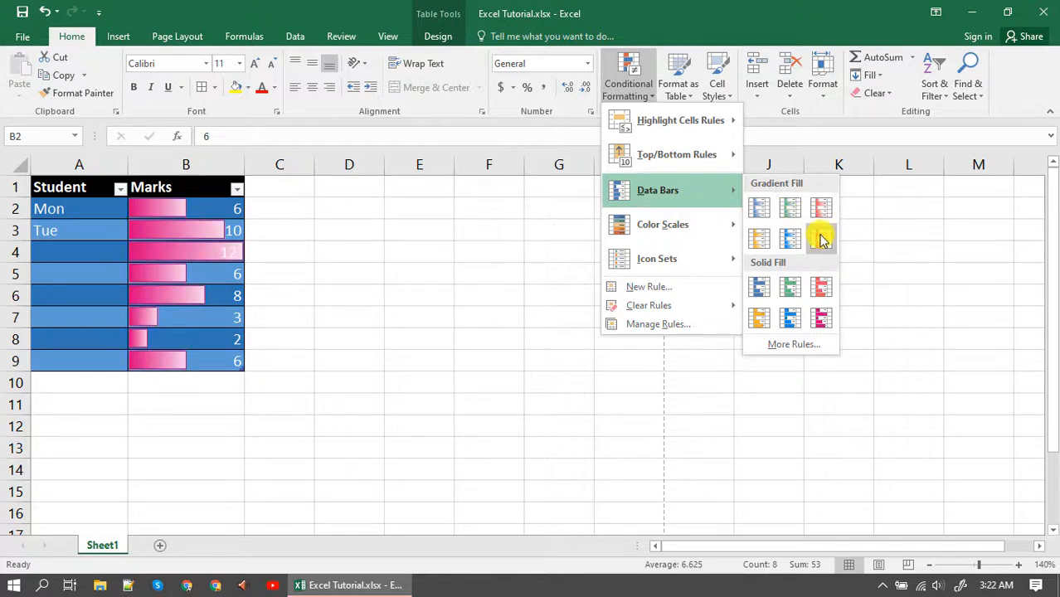
{"action": "left_click", "coordinate": [820, 237]}
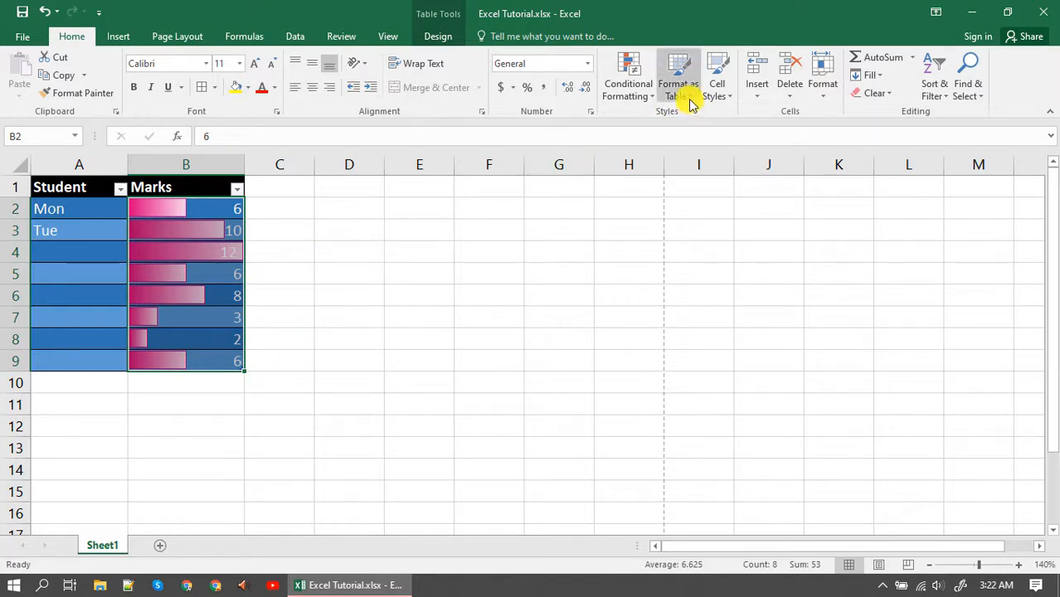
- Undo the gradient data bars on the marks in B2:B9
{"action": "left_click", "coordinate": [648, 95]}
{"action": "mouse_move", "coordinate": [676, 202]}
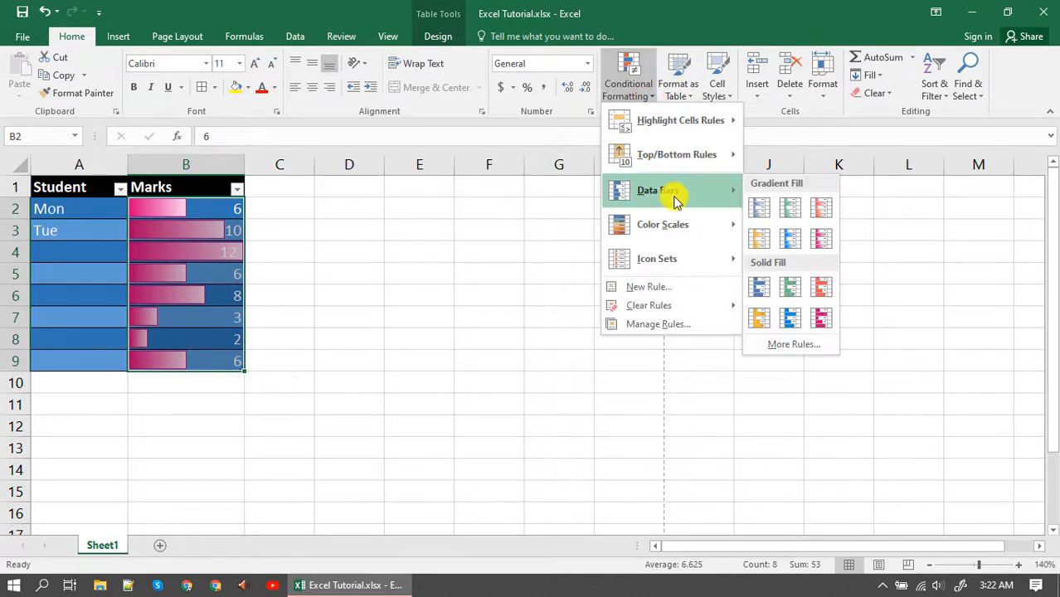
{"action": "mouse_move", "coordinate": [674, 225]}
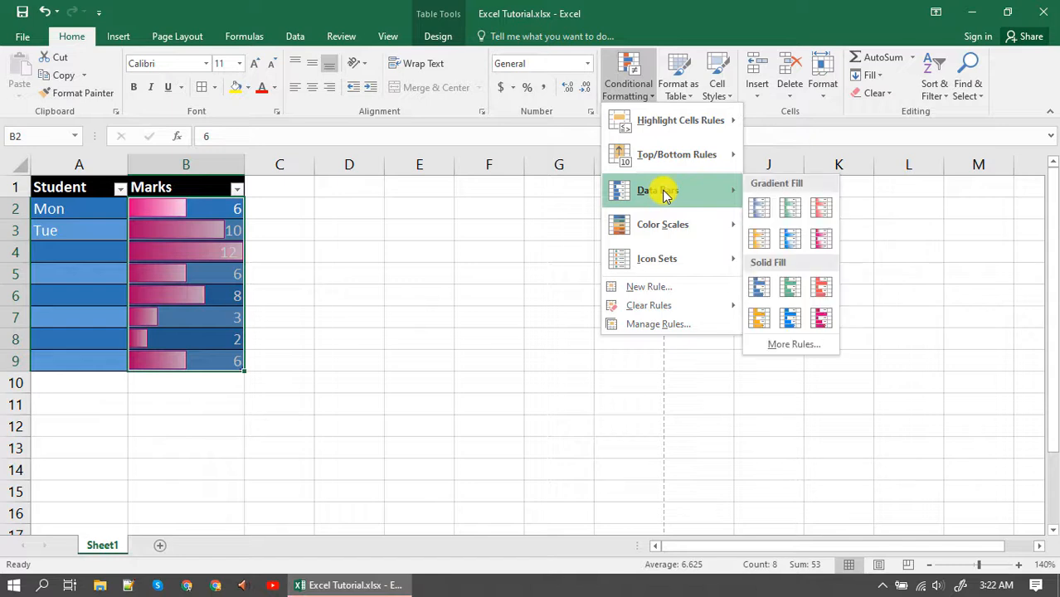
{"action": "left_click", "coordinate": [426, 402]}
{"action": "left_click", "coordinate": [425, 399]}
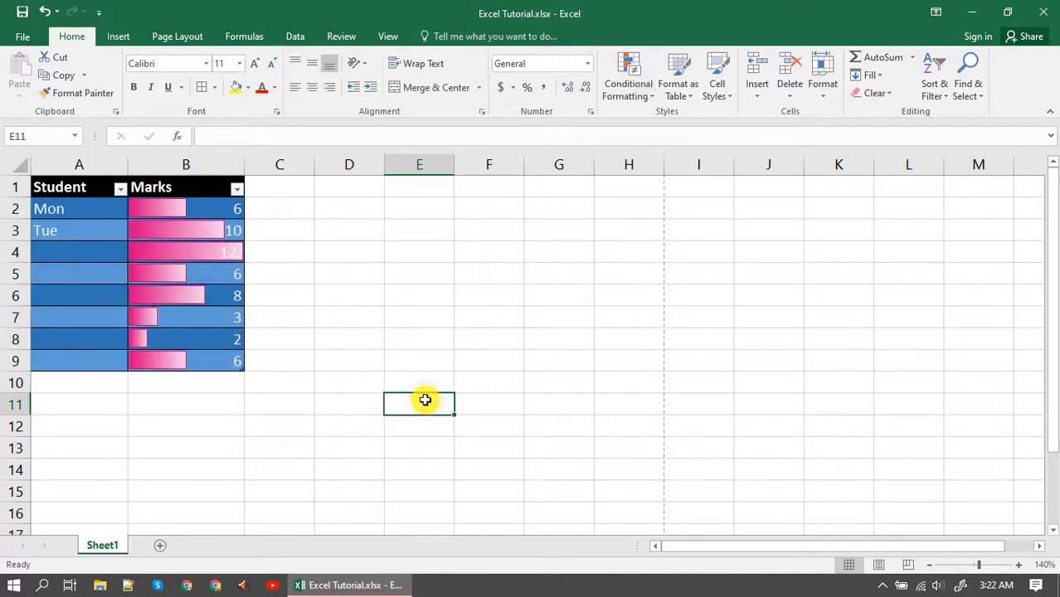
{"action": "key", "text": "ctrl+z"}
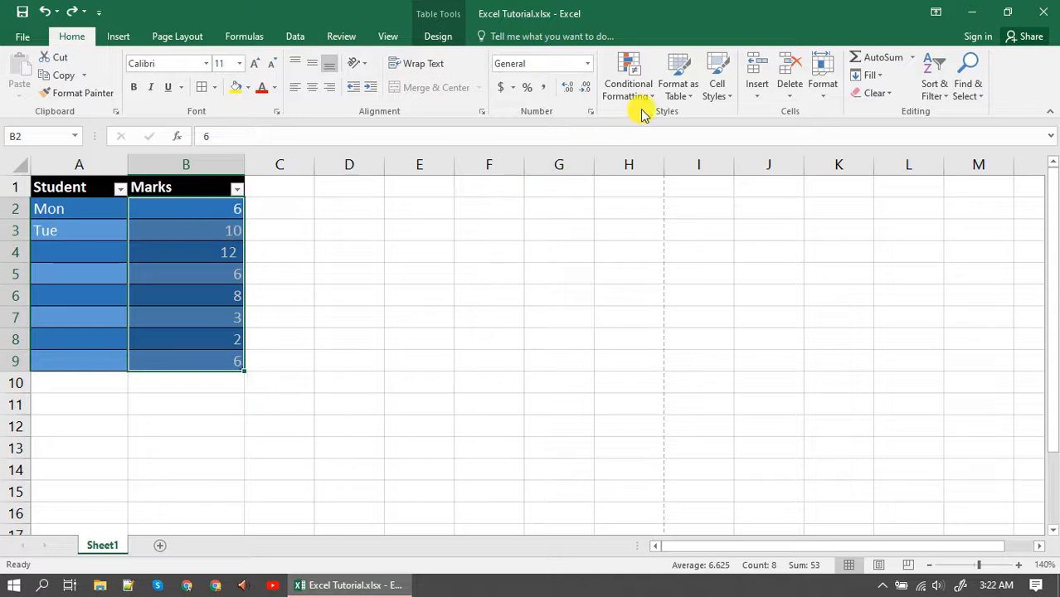
- Apply a Blue-White-Red color scale to the marks in B2:B9
{"action": "left_click", "coordinate": [645, 97]}
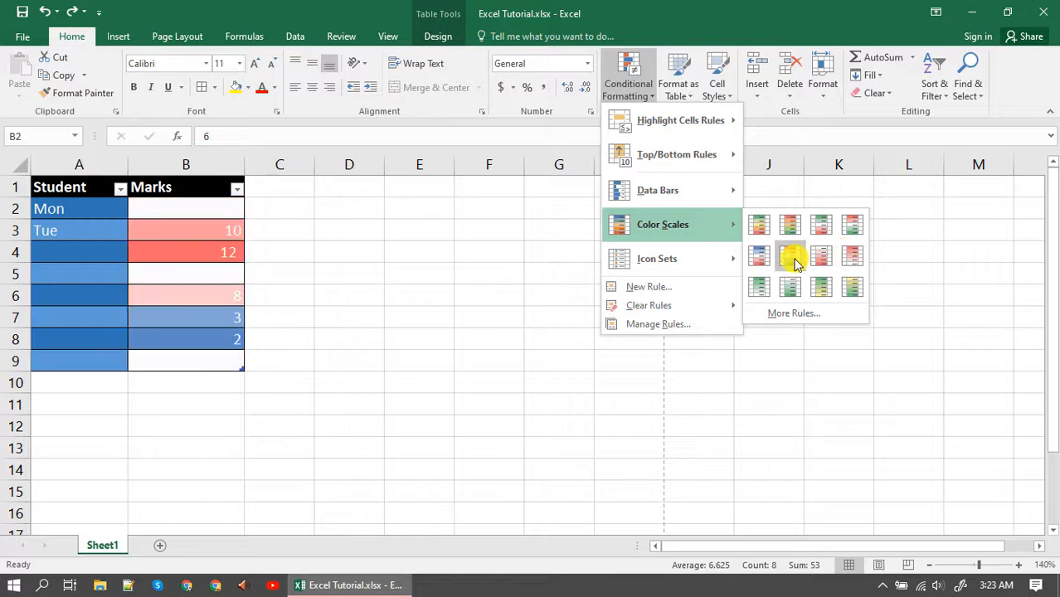
{"action": "left_click", "coordinate": [760, 262]}
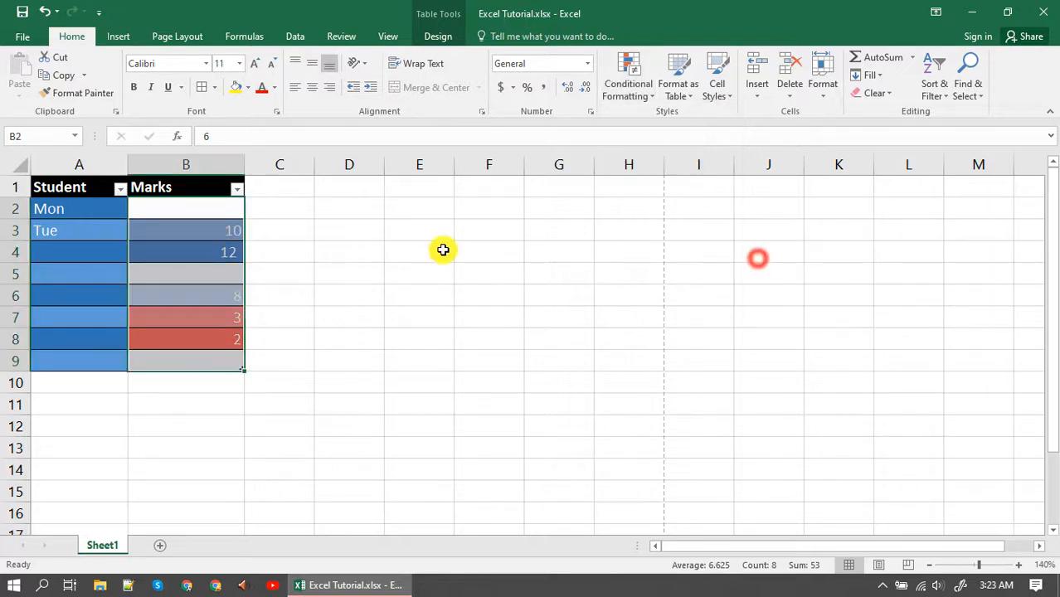
{"action": "left_click", "coordinate": [371, 253]}
- Enter the numbers 1 through 10 down column D in cells D3 to D12
{"action": "left_click", "coordinate": [360, 233]}
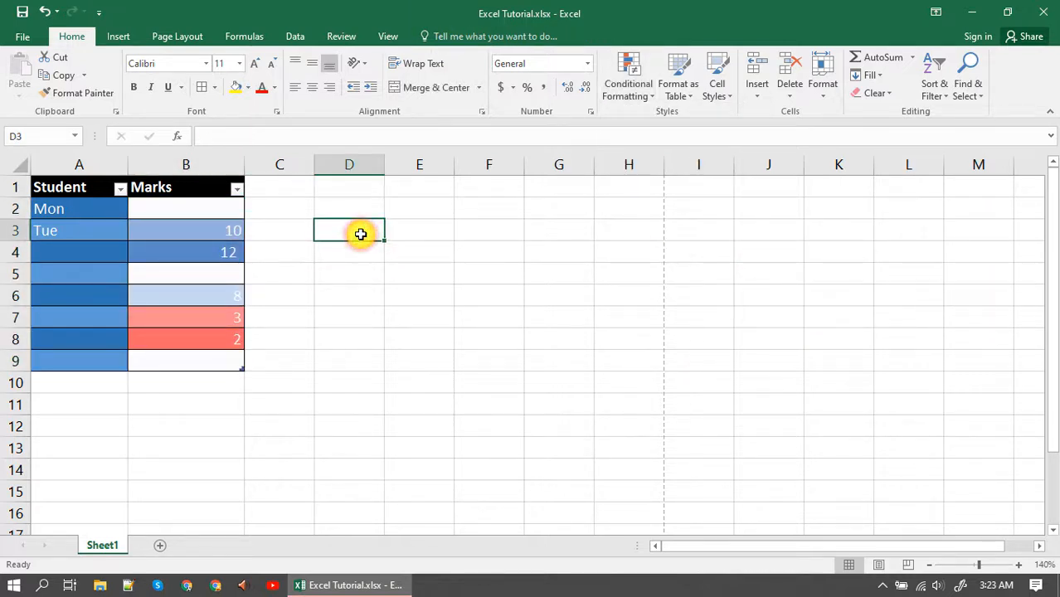
{"action": "type", "text": "1"}
{"action": "key", "text": "Return"}
{"action": "type", "text": "2"}
{"action": "key", "text": "Return"}
{"action": "type", "text": "3"}
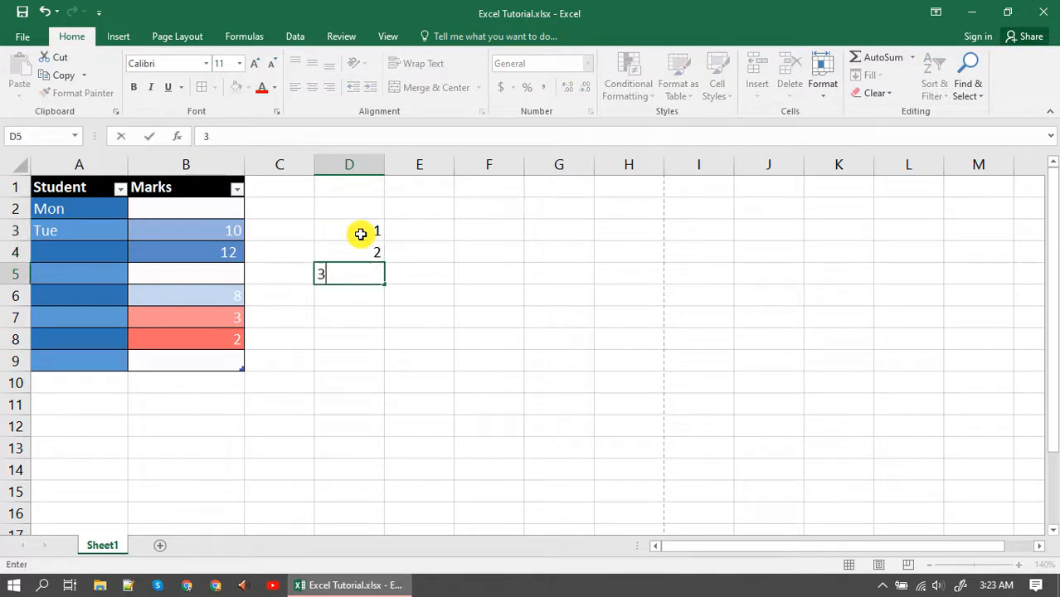
{"action": "key", "text": "Return"}
{"action": "type", "text": "4"}
{"action": "key", "text": "Return"}
{"action": "type", "text": "5"}
{"action": "key", "text": "Return"}
{"action": "type", "text": "6"}
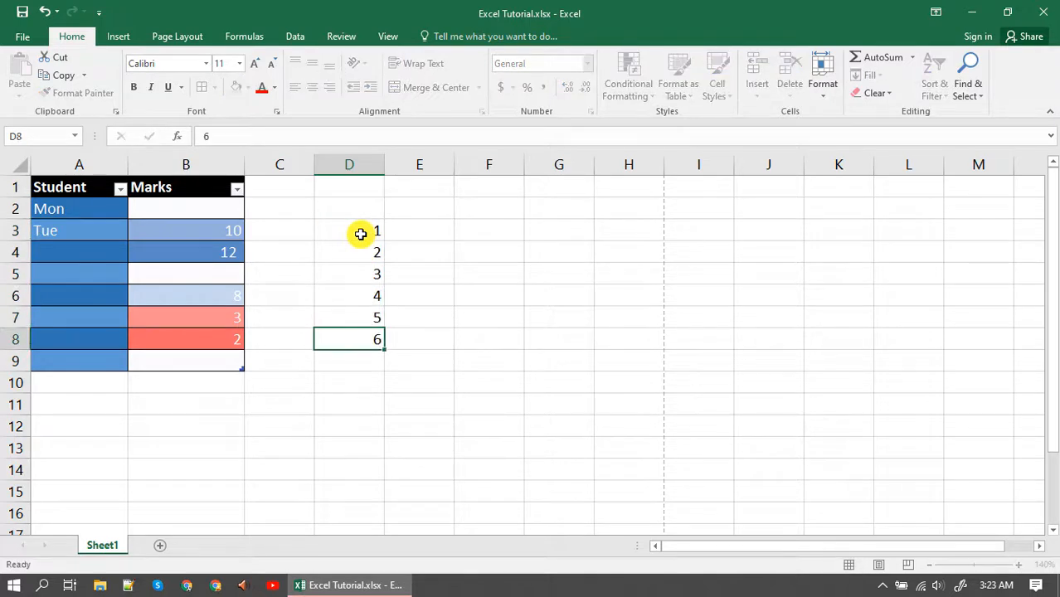
{"action": "key", "text": "Return"}
{"action": "type", "text": "7"}
{"action": "key", "text": "Return"}
{"action": "type", "text": "8"}
{"action": "key", "text": "Return"}
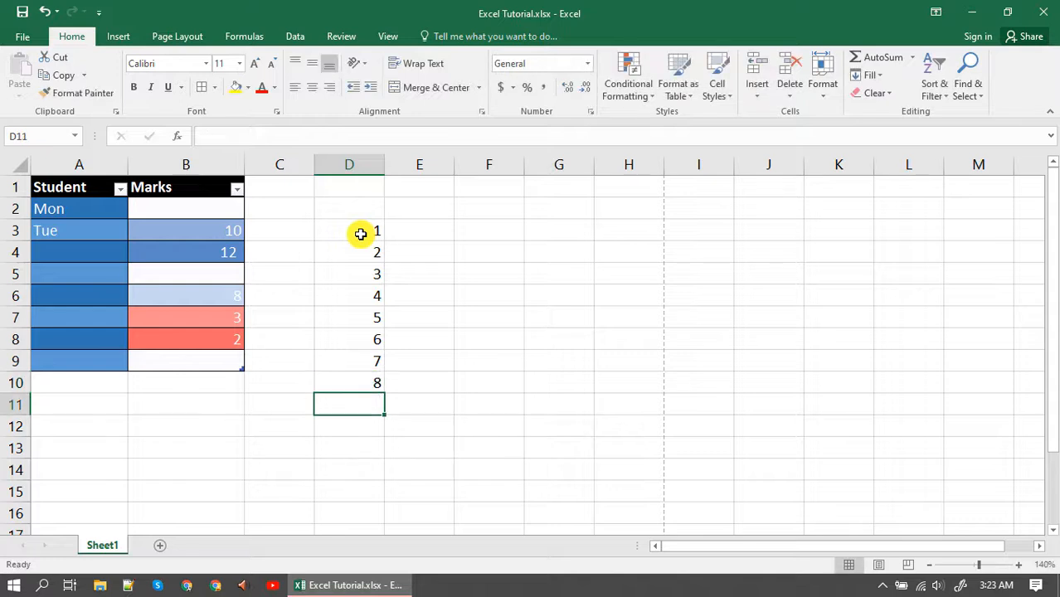
{"action": "type", "text": "9"}
{"action": "key", "text": "Return"}
{"action": "type", "text": "10"}
{"action": "key", "text": "Return"}
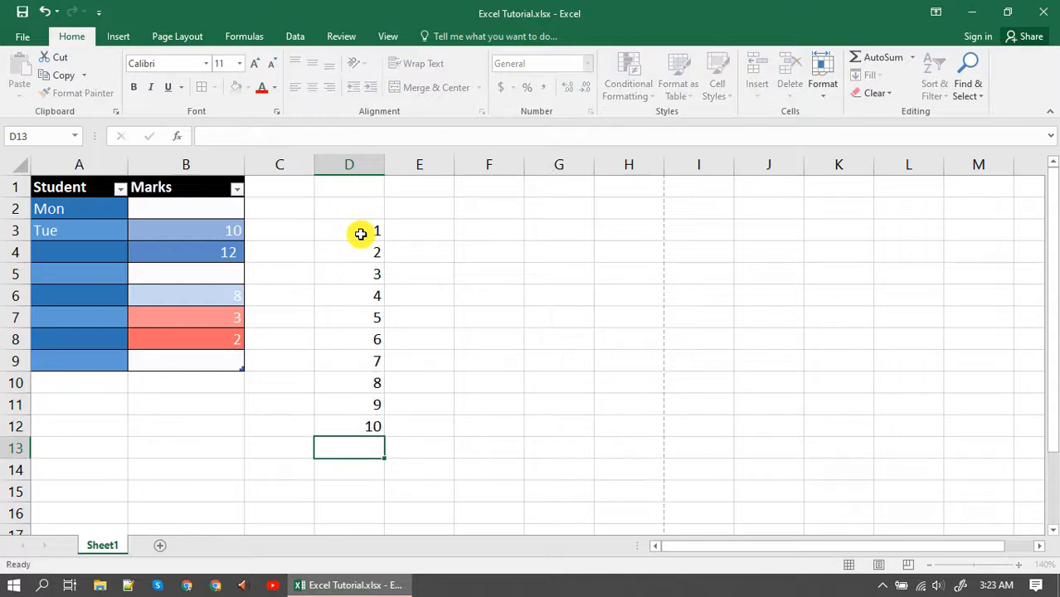
- Apply a Green-White color scale to the numbers in D3:D12
{"action": "left_click_drag", "start_coordinate": [364, 228], "coordinate": [355, 425]}
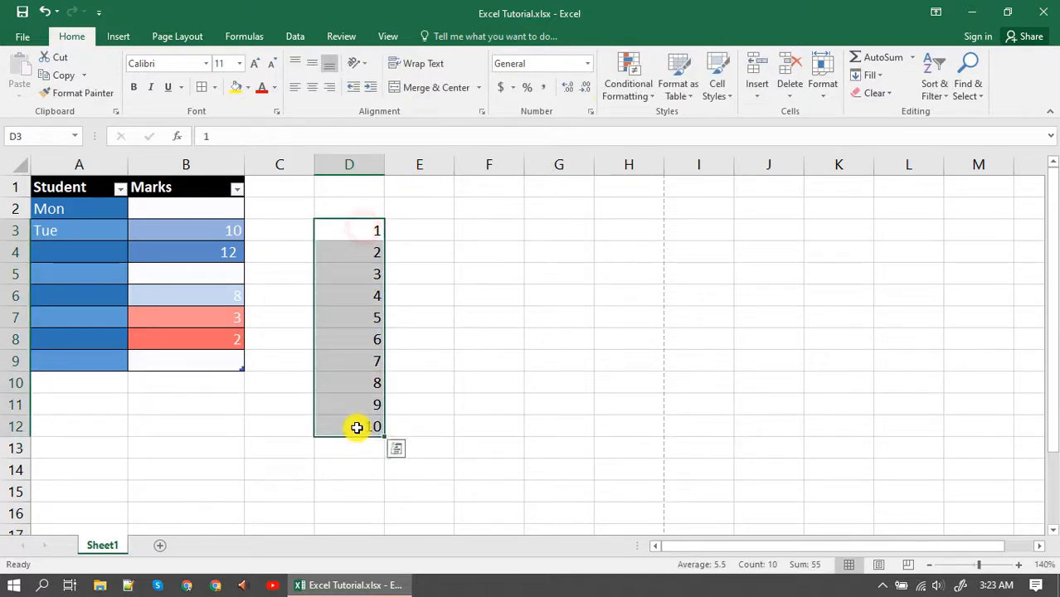
{"action": "left_click", "coordinate": [650, 98]}
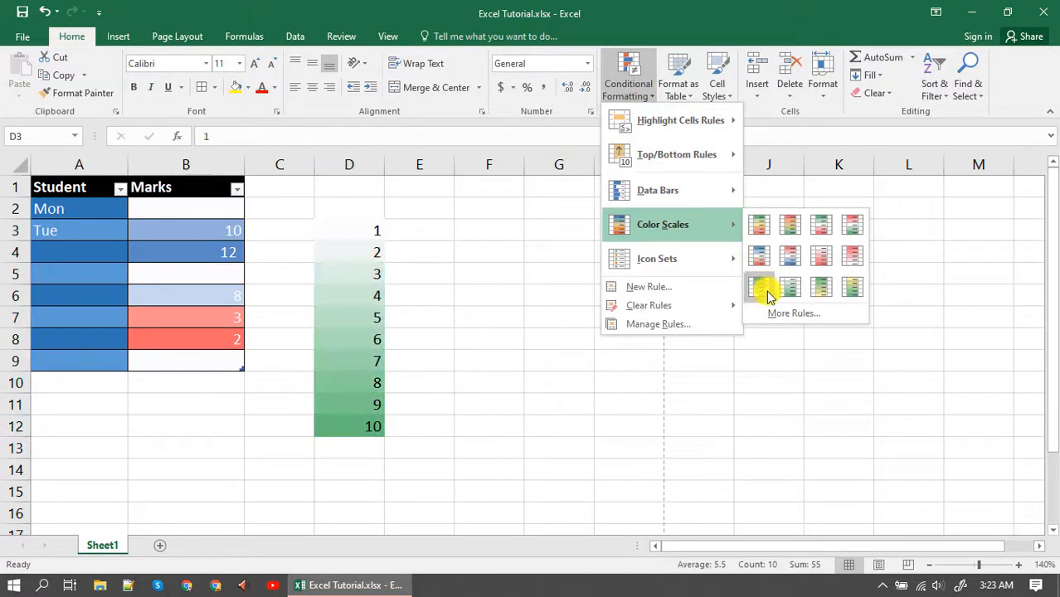
{"action": "left_click", "coordinate": [767, 292]}
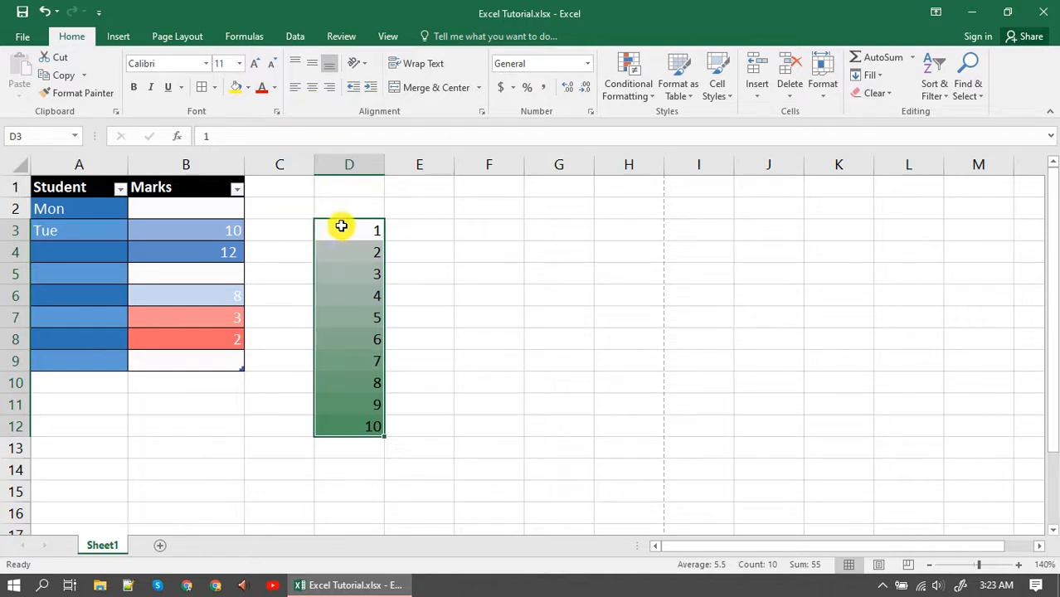
{"action": "left_click", "coordinate": [428, 256]}
{"action": "left_click_drag", "start_coordinate": [354, 233], "coordinate": [358, 426]}
{"action": "left_click", "coordinate": [360, 428]}
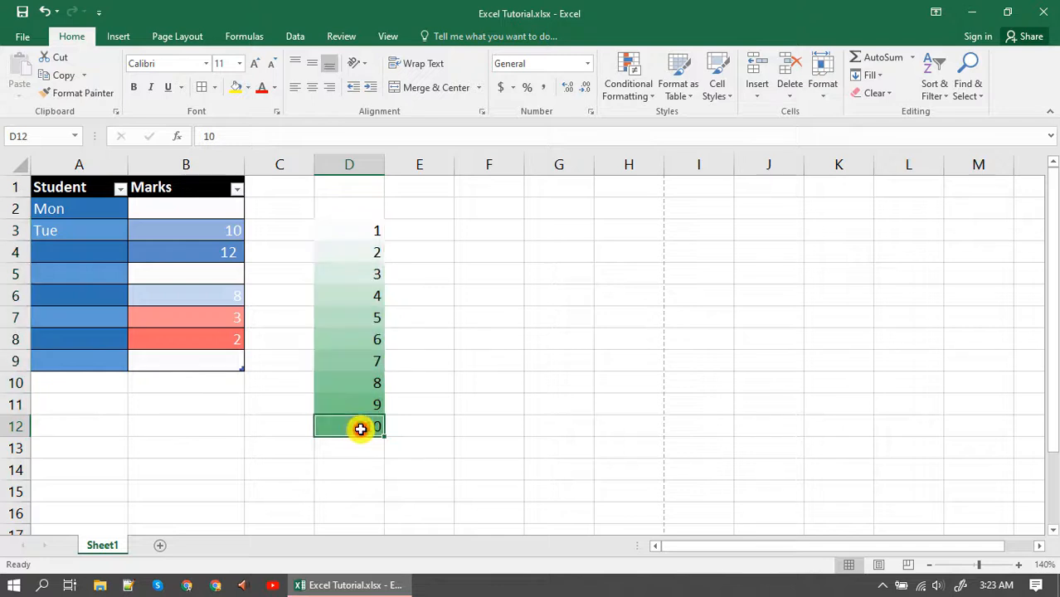
- Highlight the values in D3:D12 that are greater than 7 with Light Red Fill with Dark Red Text
{"action": "left_click_drag", "start_coordinate": [362, 230], "coordinate": [355, 419]}
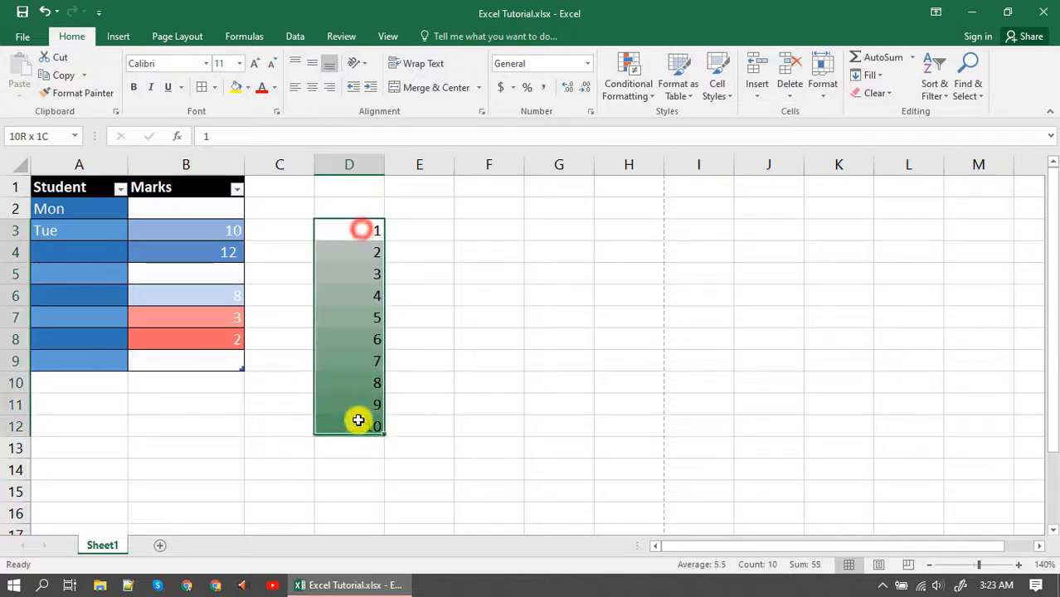
{"action": "left_click", "coordinate": [643, 98]}
{"action": "mouse_move", "coordinate": [668, 191]}
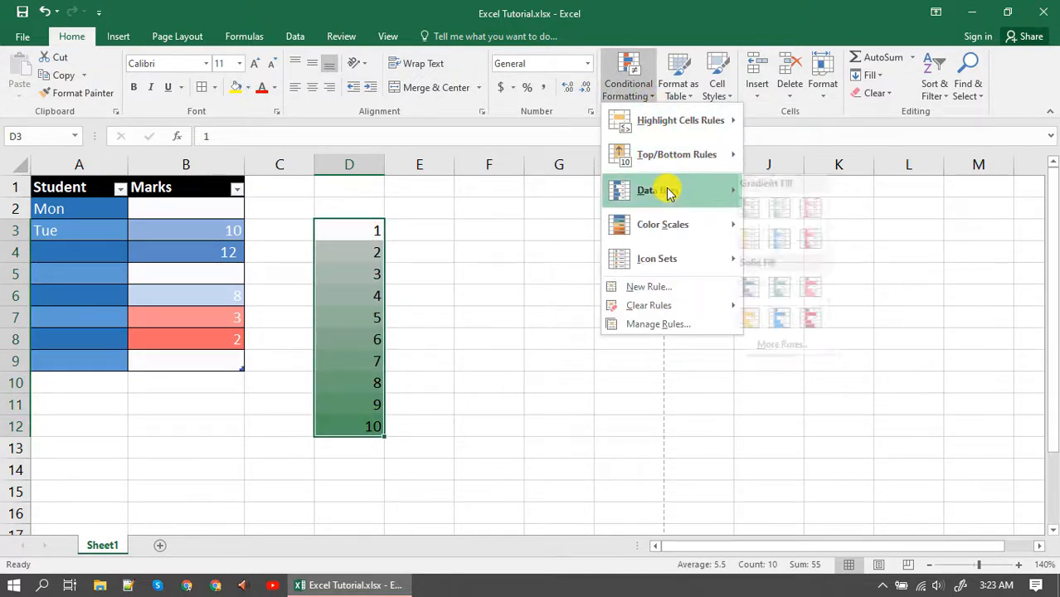
{"action": "mouse_move", "coordinate": [670, 260]}
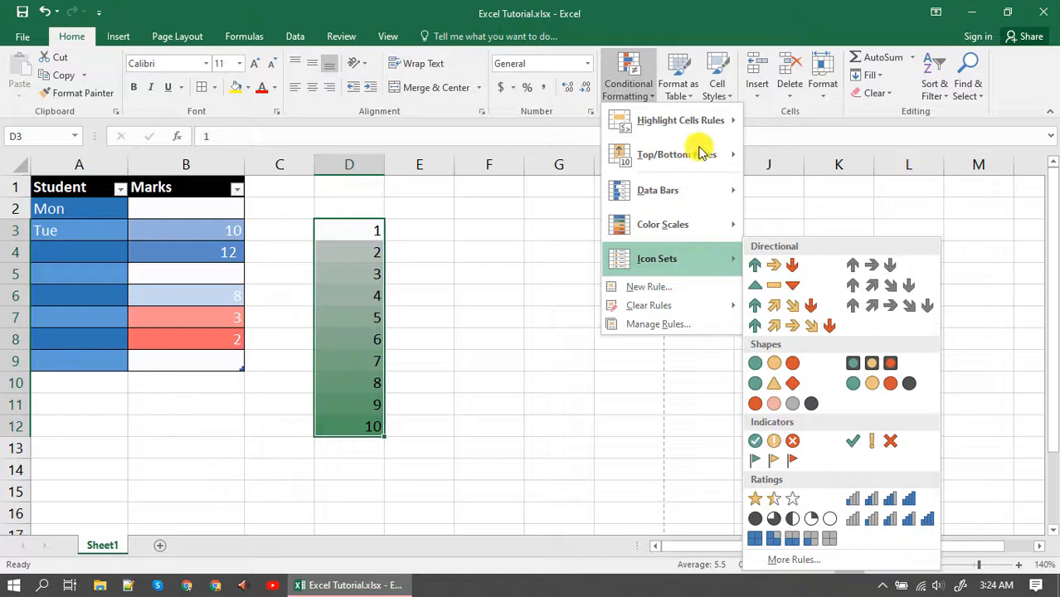
{"action": "mouse_move", "coordinate": [705, 131]}
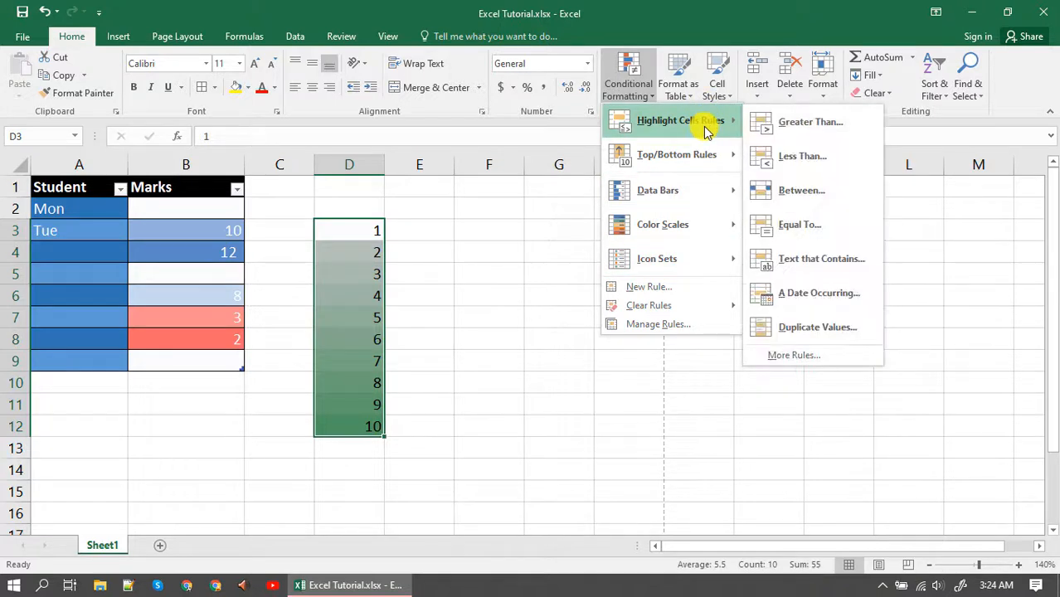
{"action": "left_click", "coordinate": [779, 124]}
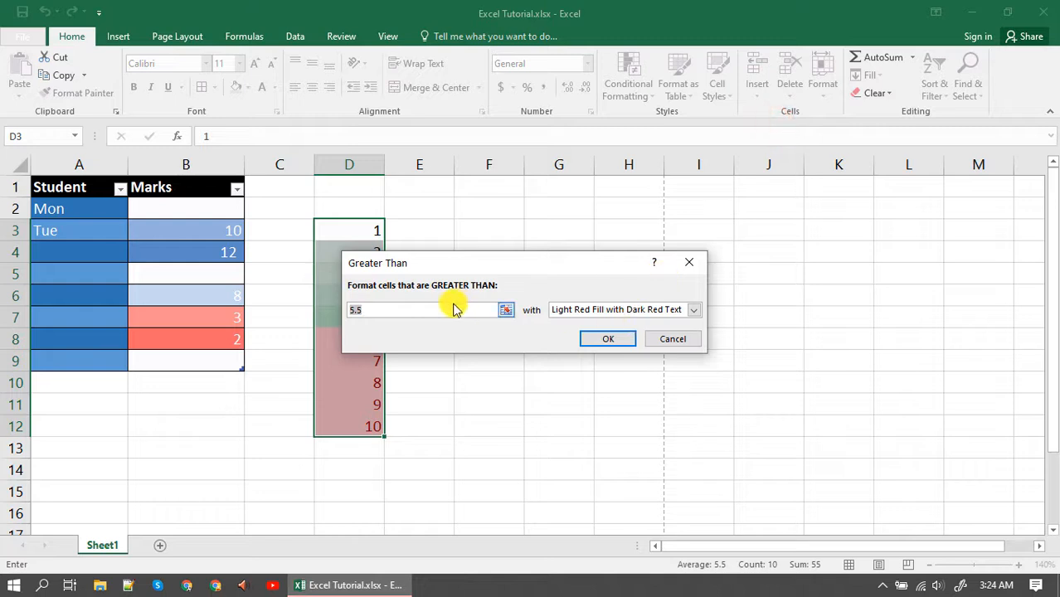
{"action": "type", "text": "7"}
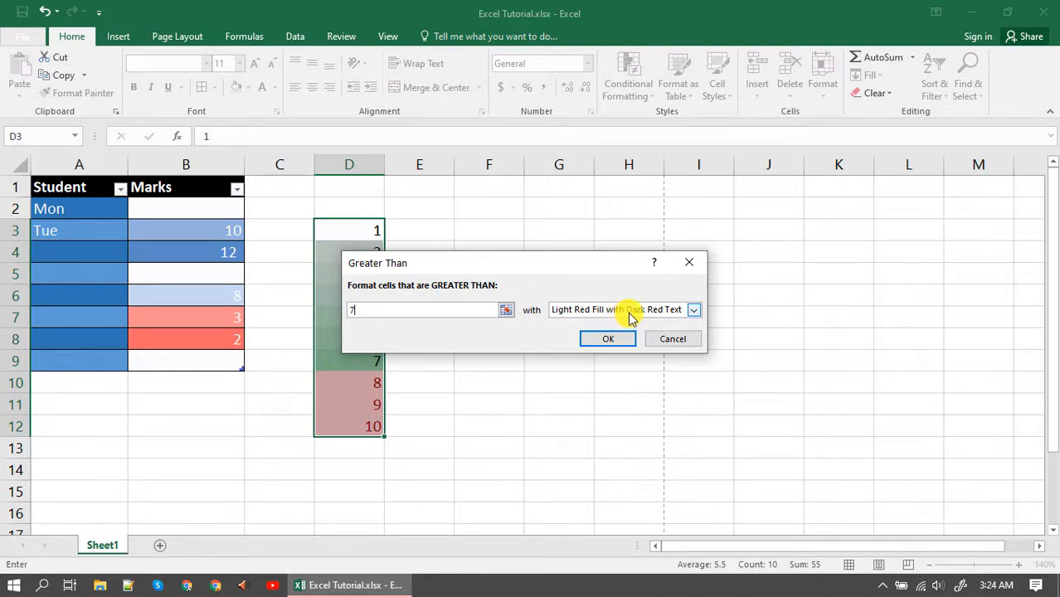
{"action": "left_click", "coordinate": [611, 338]}
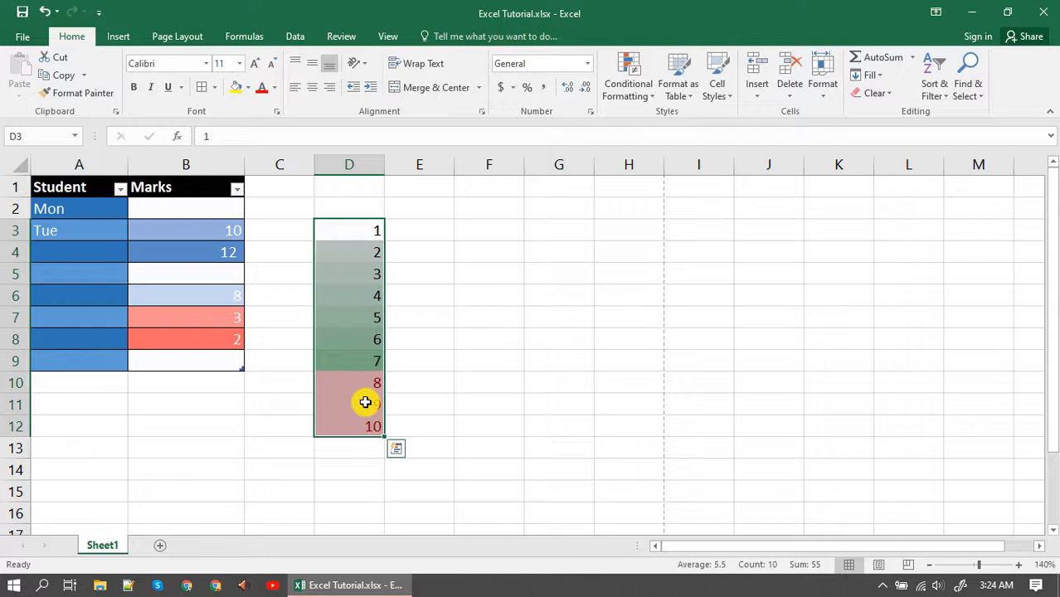
- Clear the color scale and Greater Than conditional formatting rules from D3:D12
{"action": "left_click", "coordinate": [639, 95]}
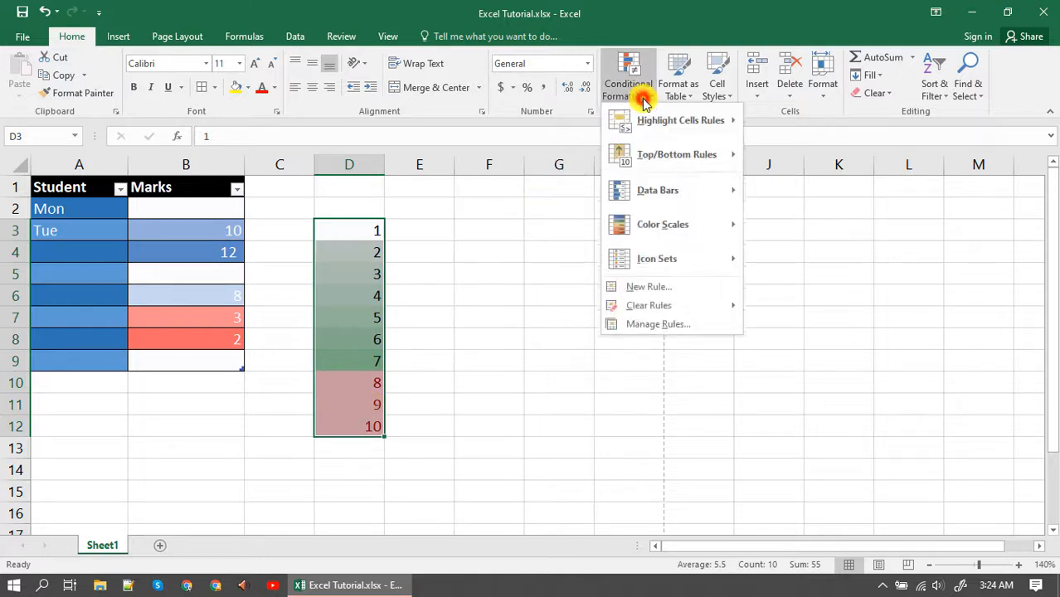
{"action": "mouse_move", "coordinate": [657, 313]}
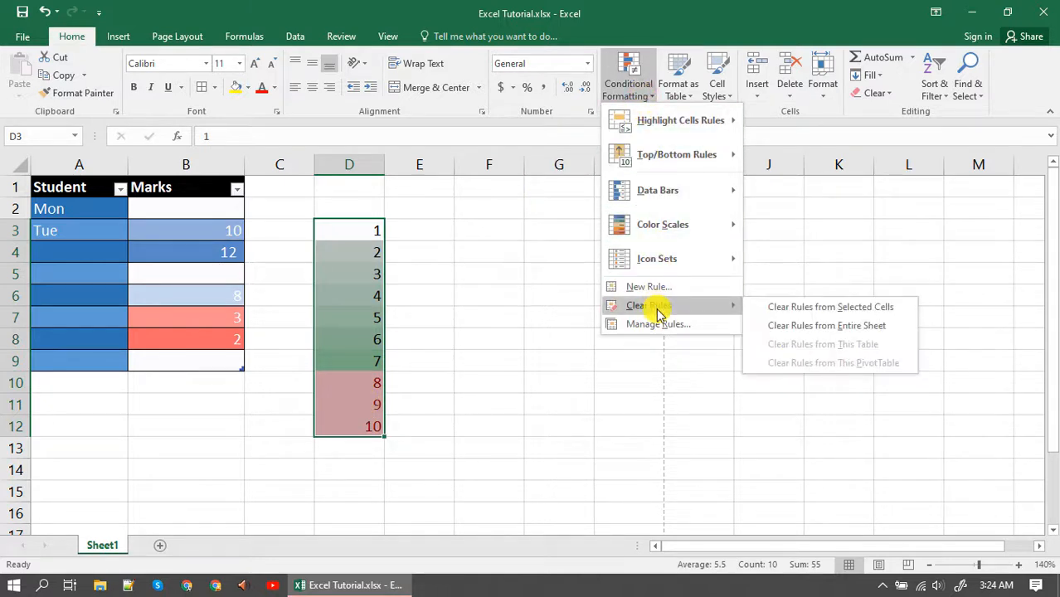
{"action": "left_click", "coordinate": [775, 308]}
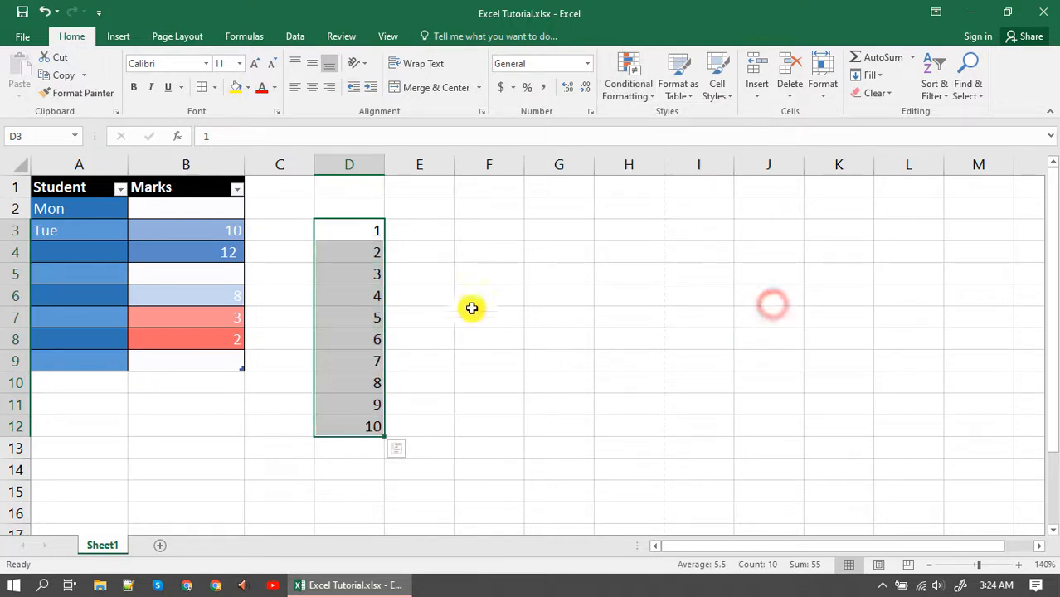
{"action": "left_click", "coordinate": [388, 291]}
- Highlight the values in D3:D12 that are between 3 and 8 with Green Fill with Dark Green Text
{"action": "left_click_drag", "start_coordinate": [339, 223], "coordinate": [355, 423]}
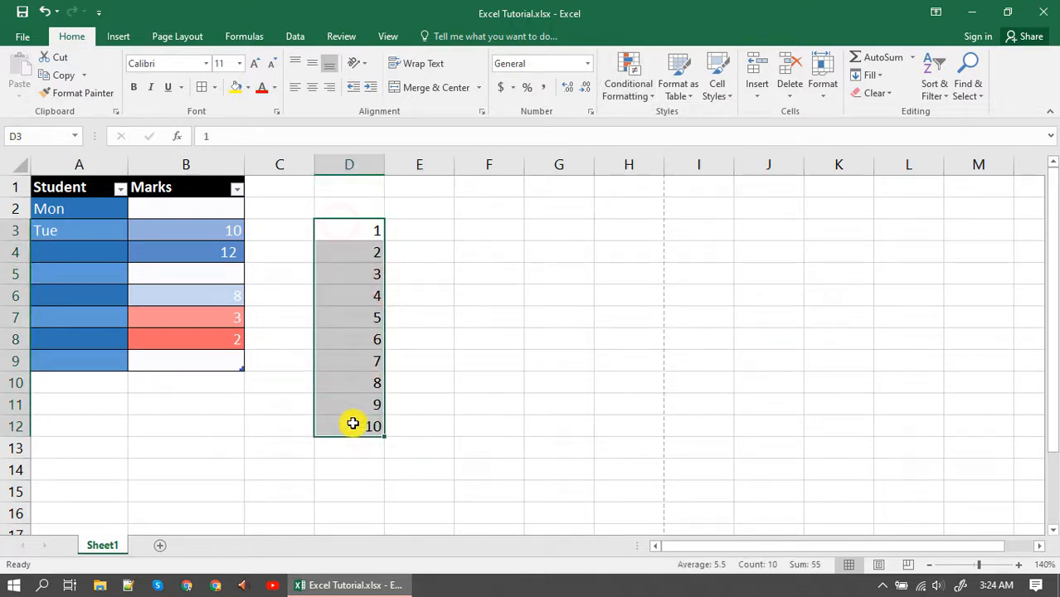
{"action": "left_click", "coordinate": [648, 94]}
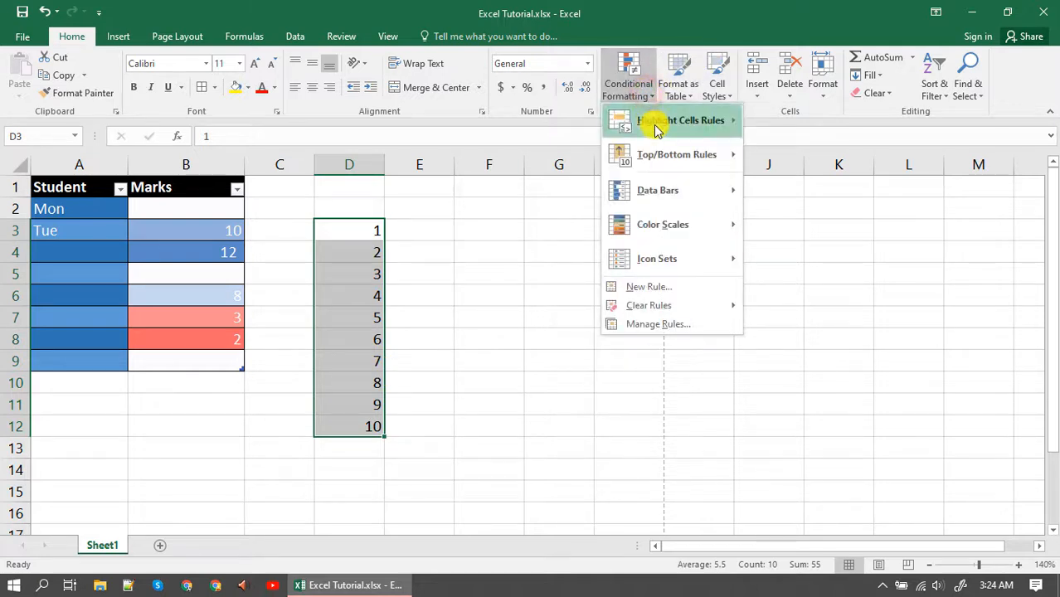
{"action": "mouse_move", "coordinate": [643, 121]}
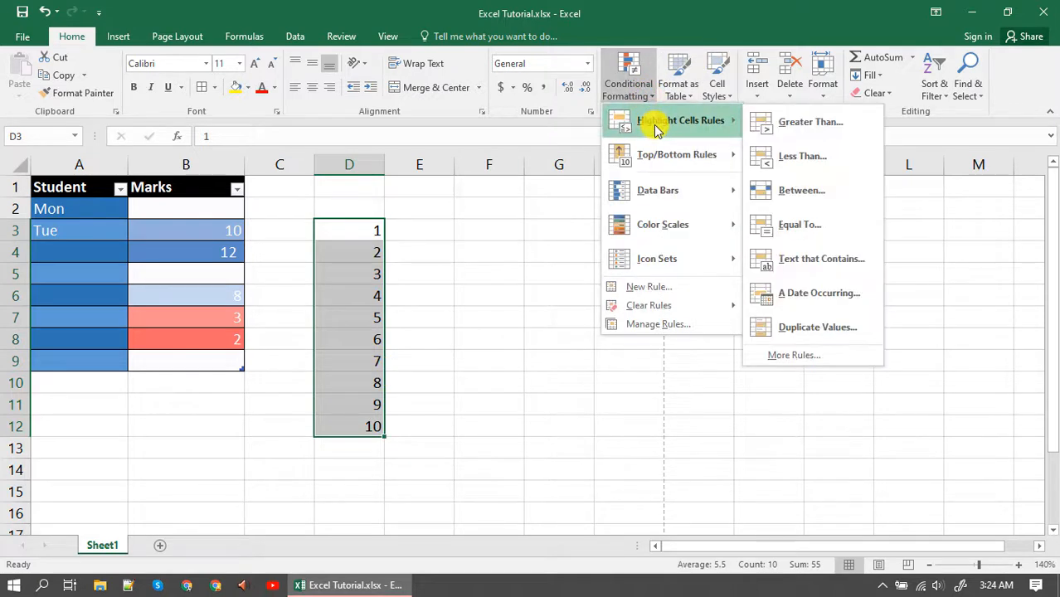
{"action": "left_click", "coordinate": [795, 190]}
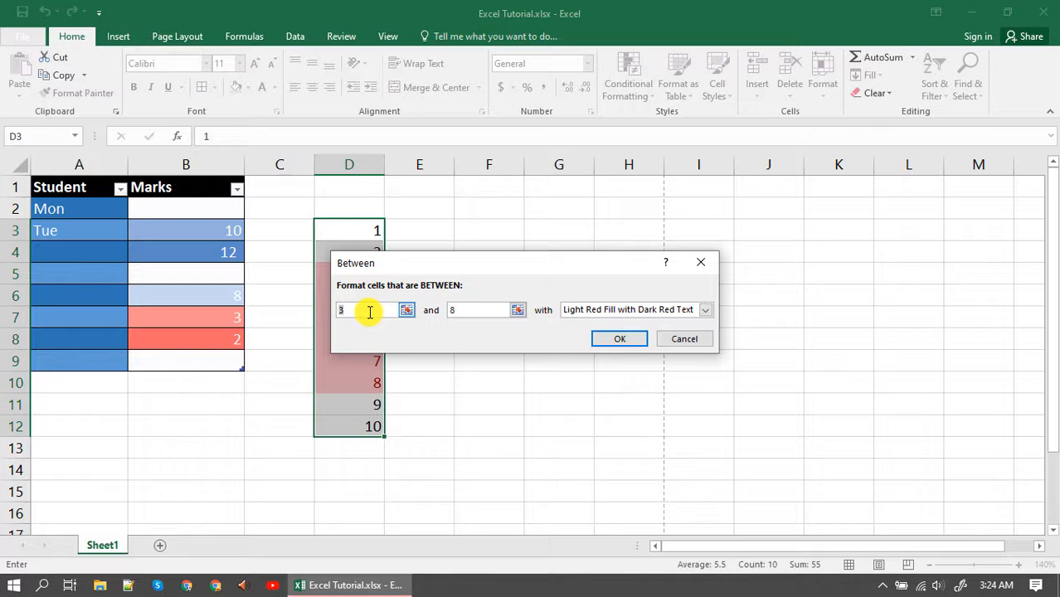
{"action": "left_click", "coordinate": [487, 308]}
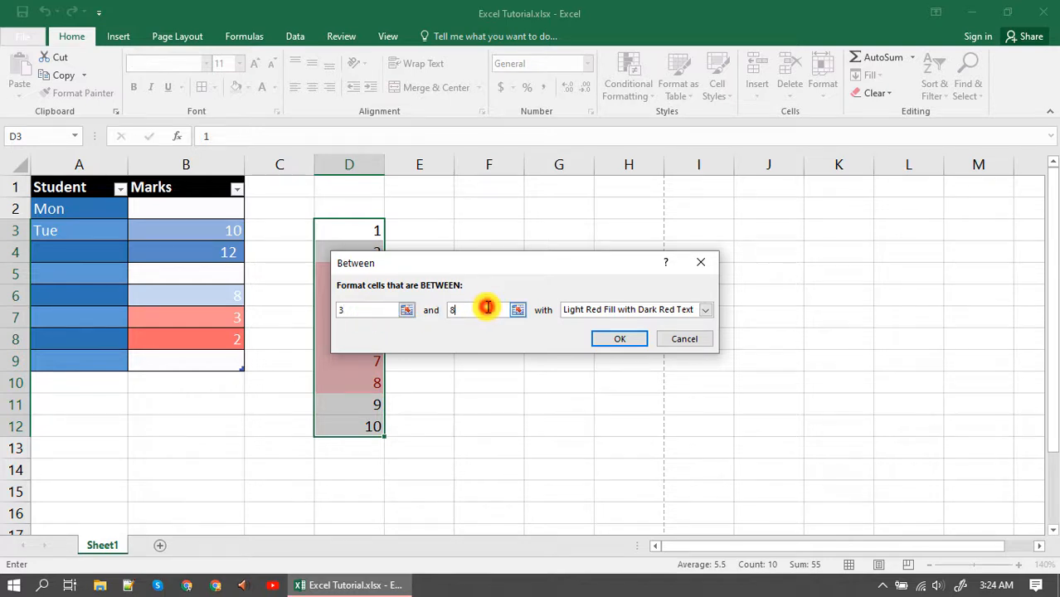
{"action": "left_click", "coordinate": [704, 312]}
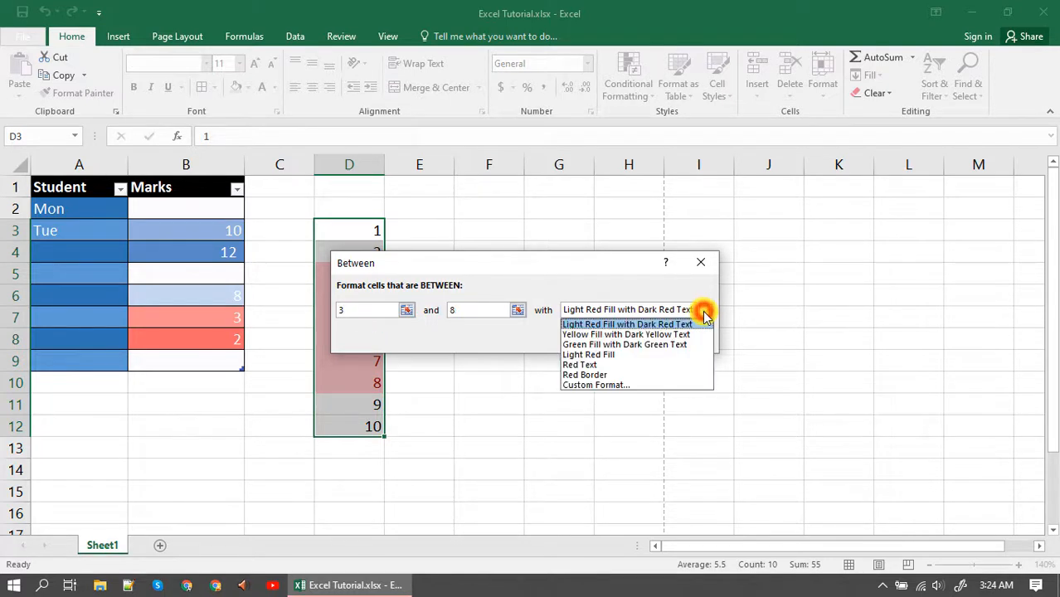
{"action": "left_click", "coordinate": [624, 345]}
{"action": "left_click", "coordinate": [622, 339]}
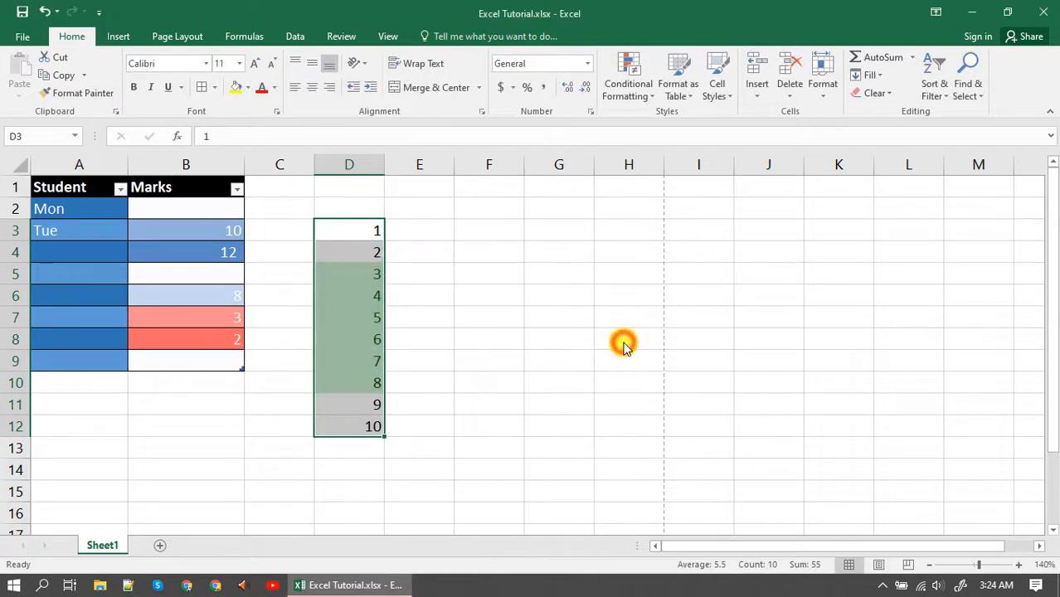
{"action": "left_click", "coordinate": [437, 343]}
{"action": "left_click_drag", "start_coordinate": [350, 280], "coordinate": [353, 378]}
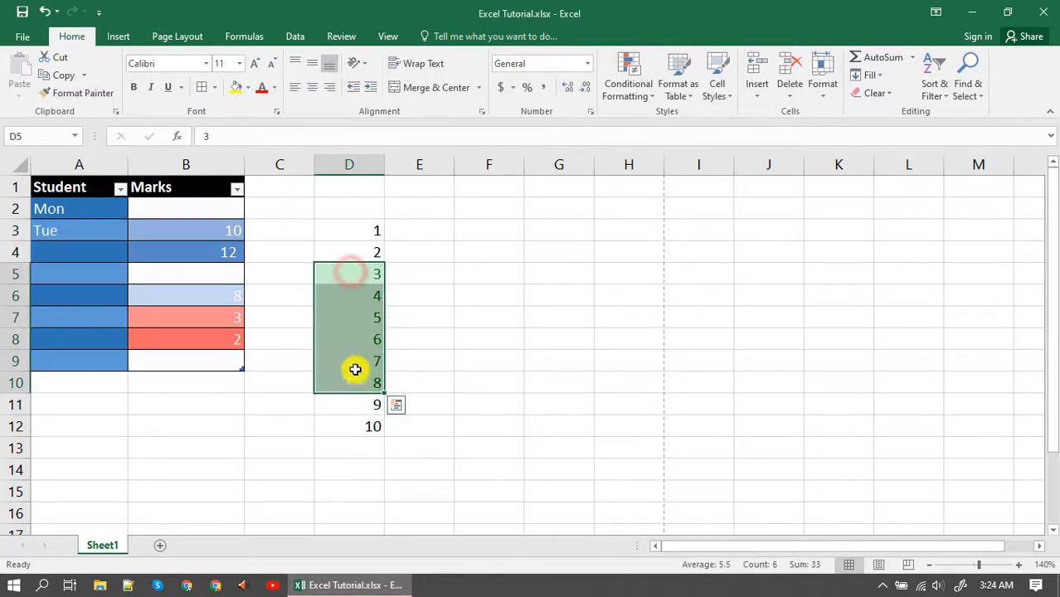
- Clear the Between highlighting rule from the numbers in D3:D12
{"action": "left_click_drag", "start_coordinate": [359, 234], "coordinate": [351, 423]}
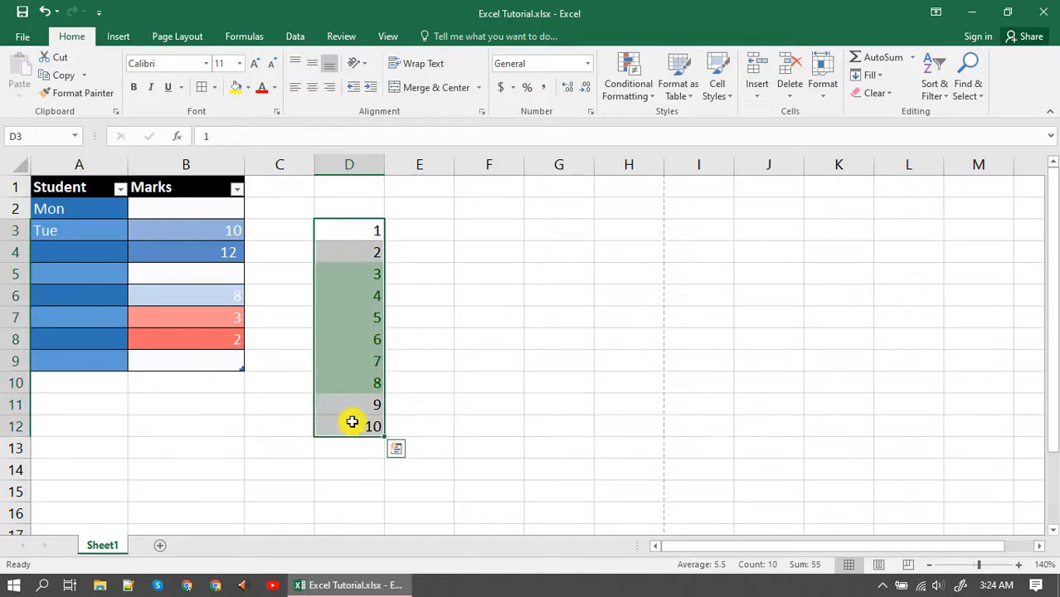
{"action": "left_click", "coordinate": [651, 96]}
{"action": "mouse_move", "coordinate": [658, 126]}
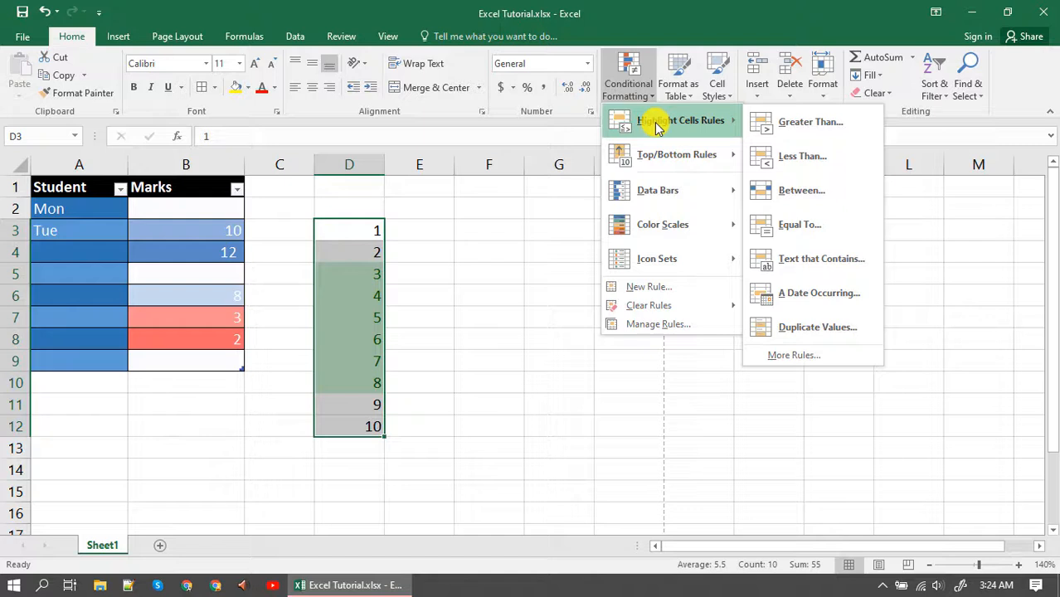
{"action": "mouse_move", "coordinate": [659, 158]}
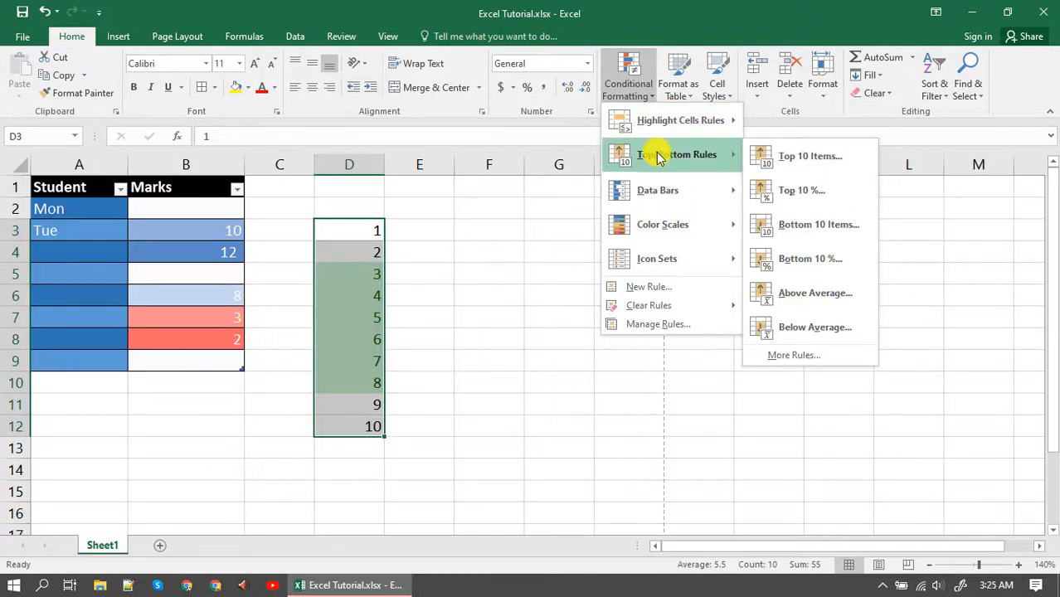
{"action": "mouse_move", "coordinate": [686, 305]}
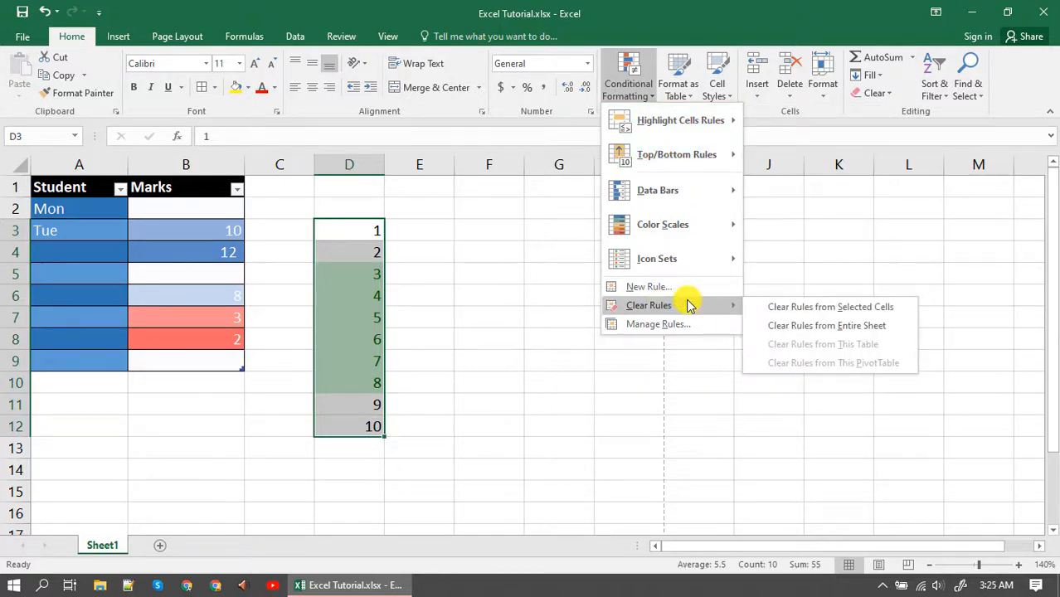
{"action": "left_click", "coordinate": [773, 309]}
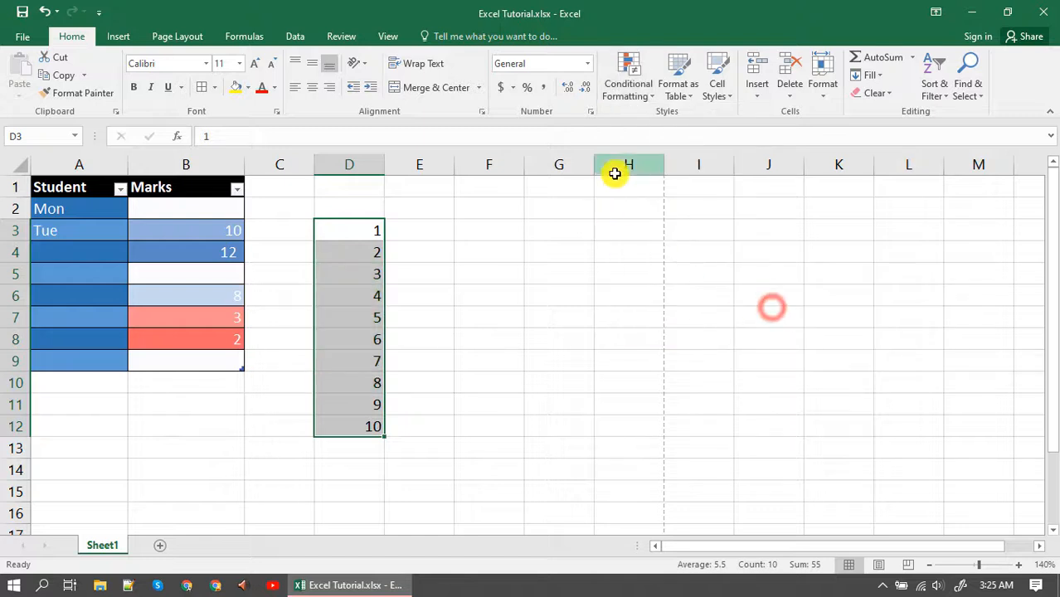
- Format the top 10% of the values in D3:D12 with Light Red Fill with Dark Red Text
{"action": "left_click", "coordinate": [649, 97]}
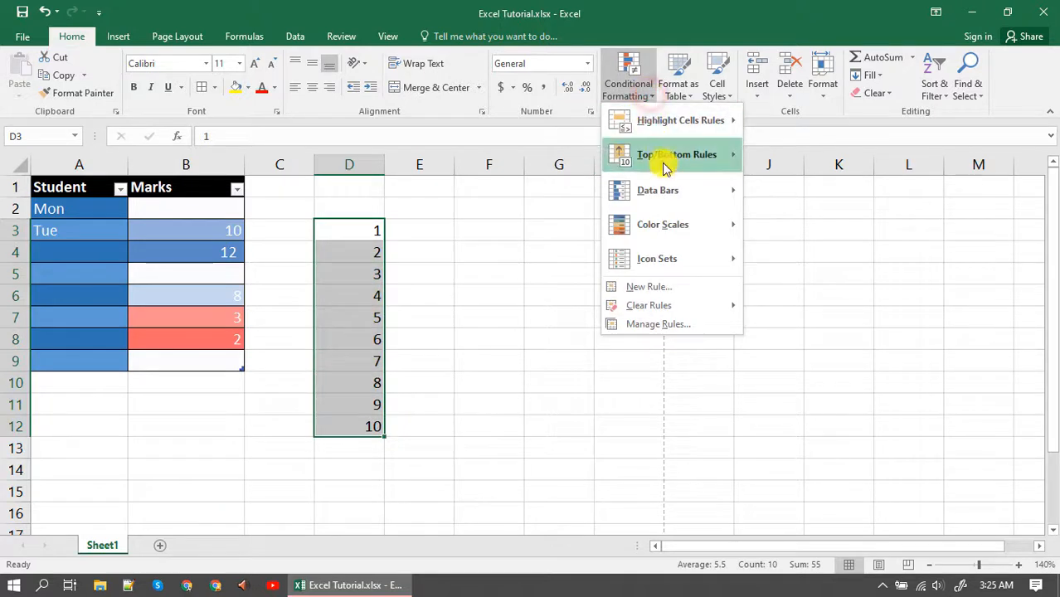
{"action": "mouse_move", "coordinate": [665, 169]}
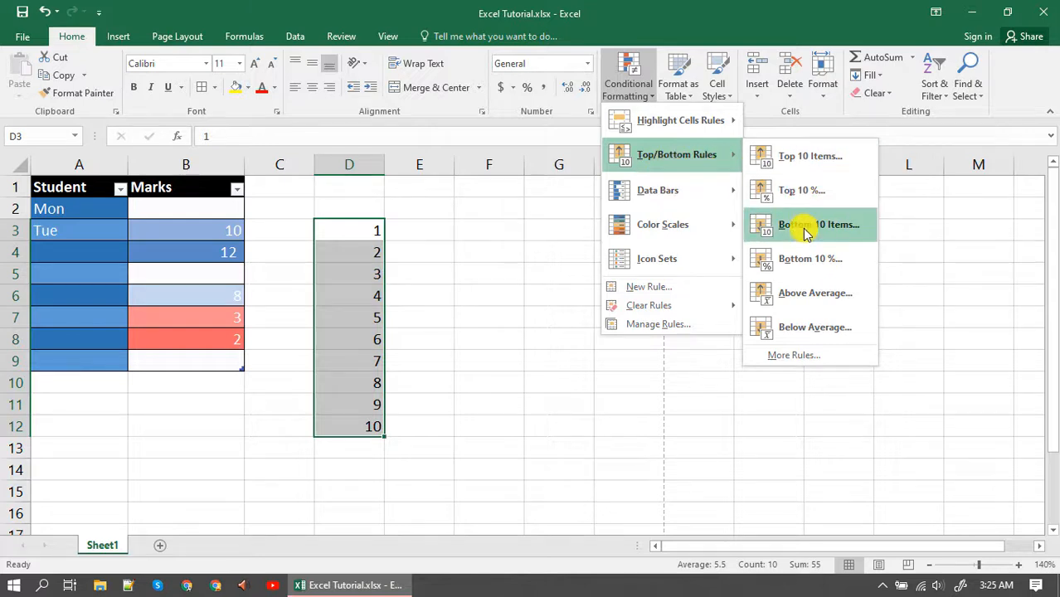
{"action": "left_click", "coordinate": [795, 194]}
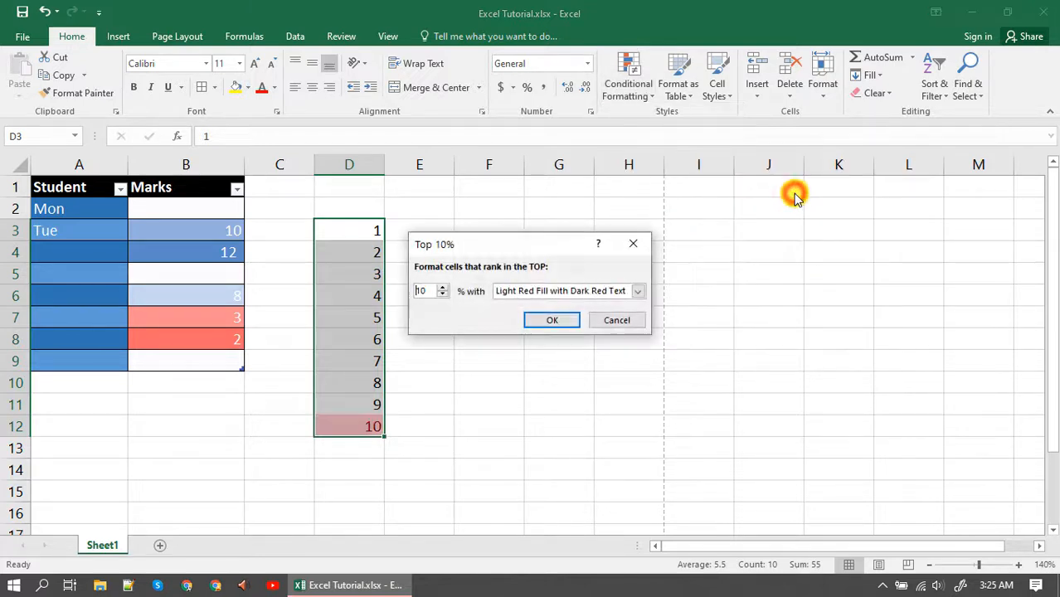
{"action": "left_click", "coordinate": [549, 321]}
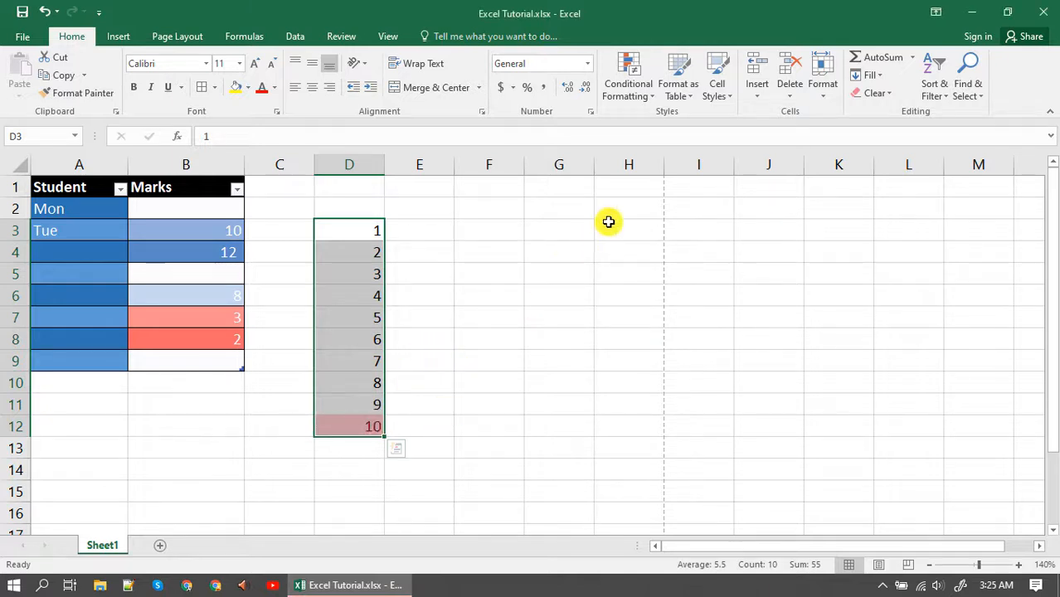
{"action": "left_click", "coordinate": [640, 101]}
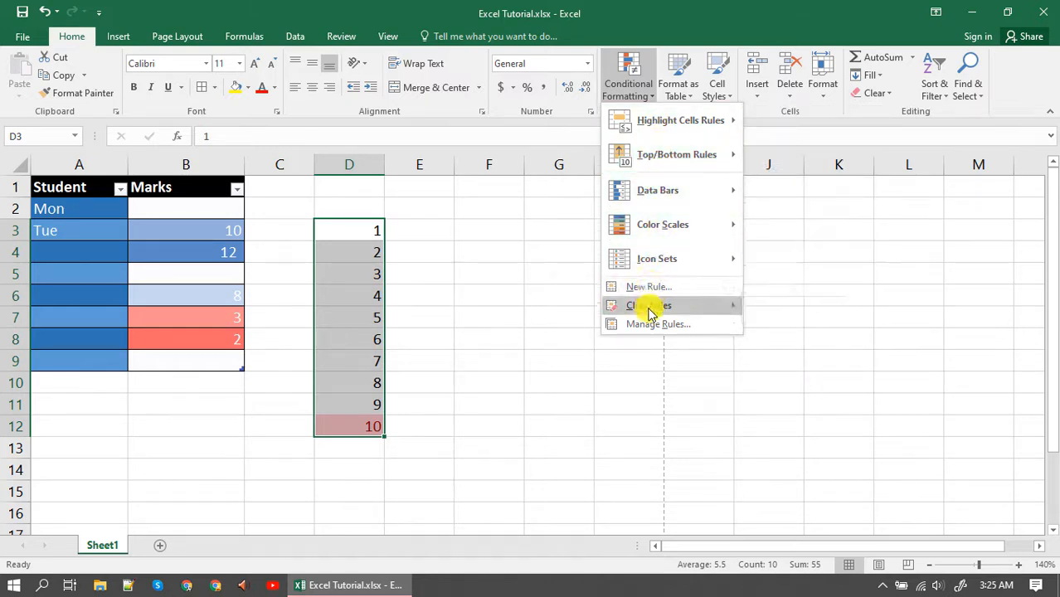
{"action": "left_click", "coordinate": [512, 286]}
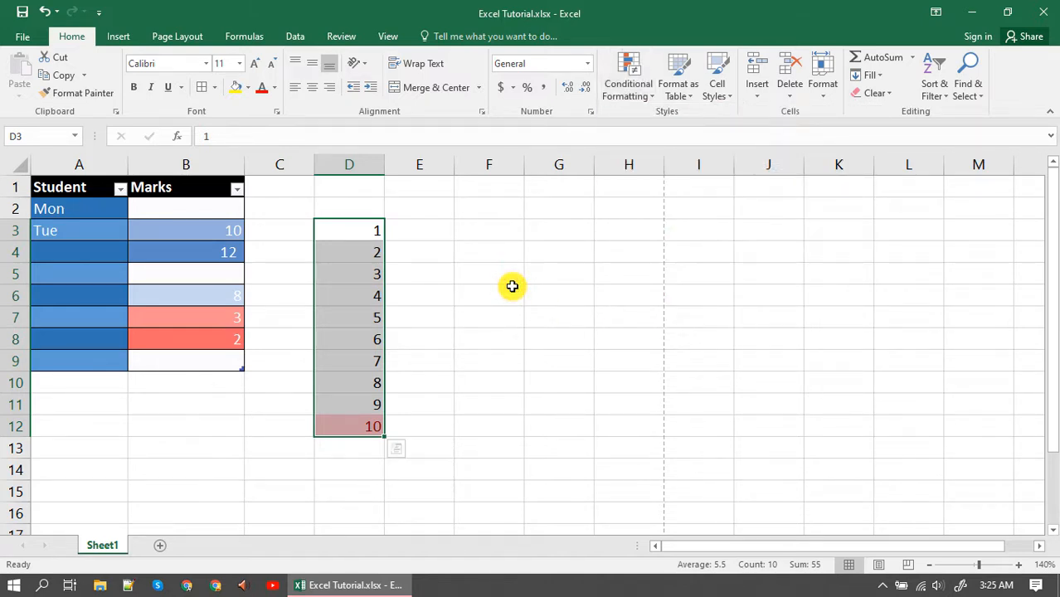
{"action": "left_click", "coordinate": [512, 286]}
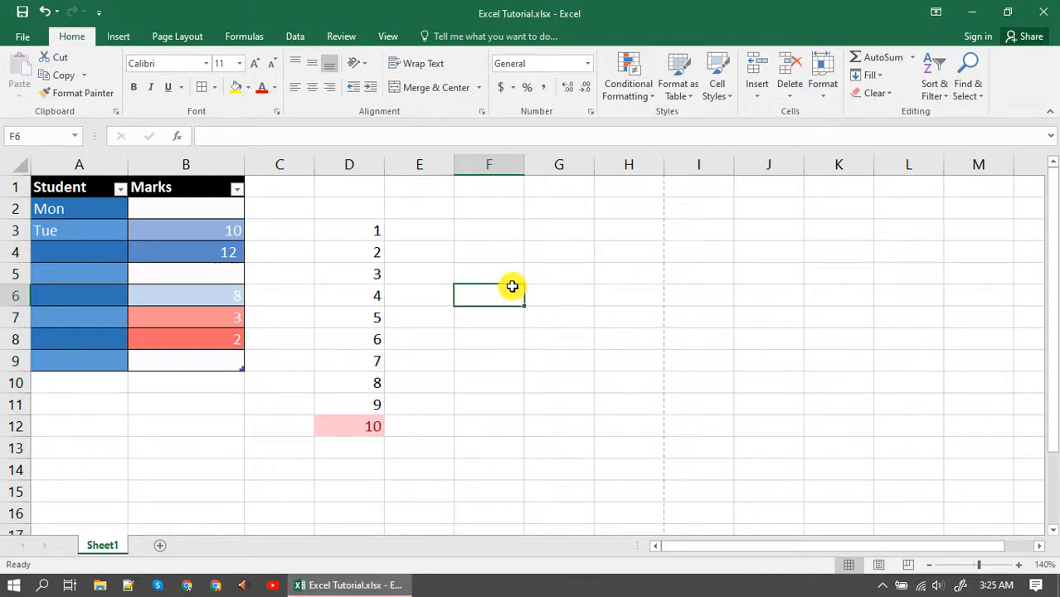